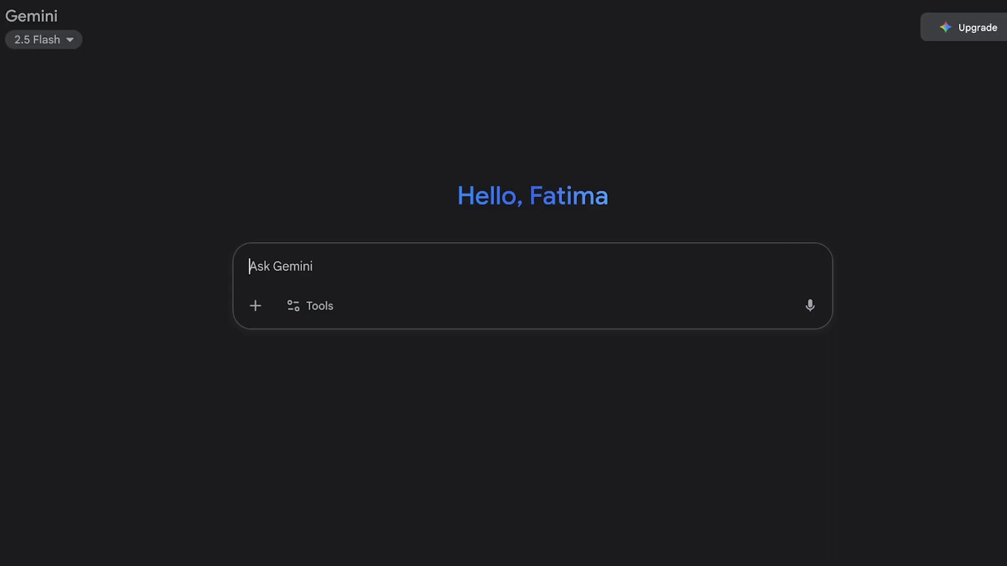
# - Select the 2.5 Flash model and turn on the Create images tool, declining the 2.5 Pro offer
pyautogui.click(25, 39)
pyautogui.click(135, 109)
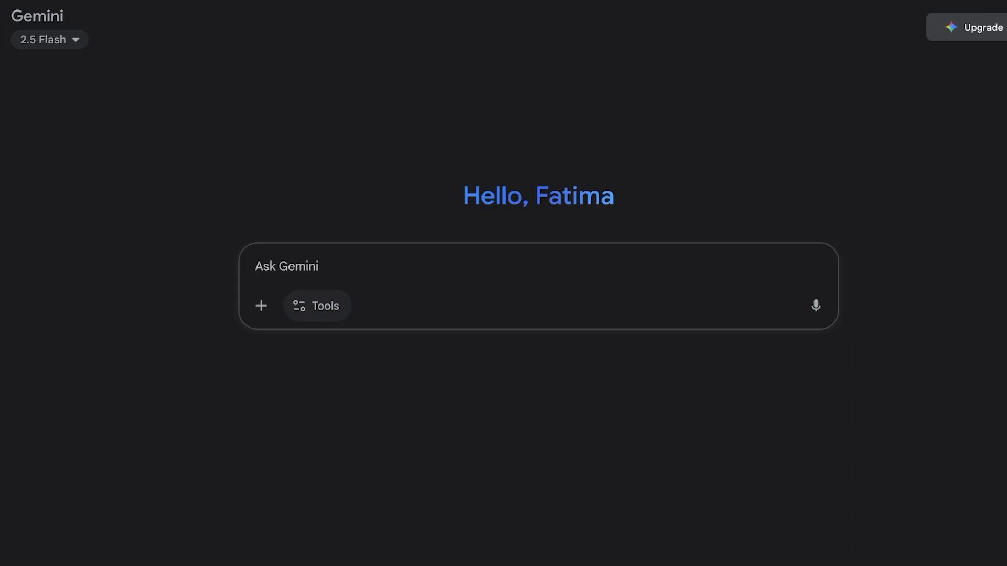
pyautogui.click(365, 306)
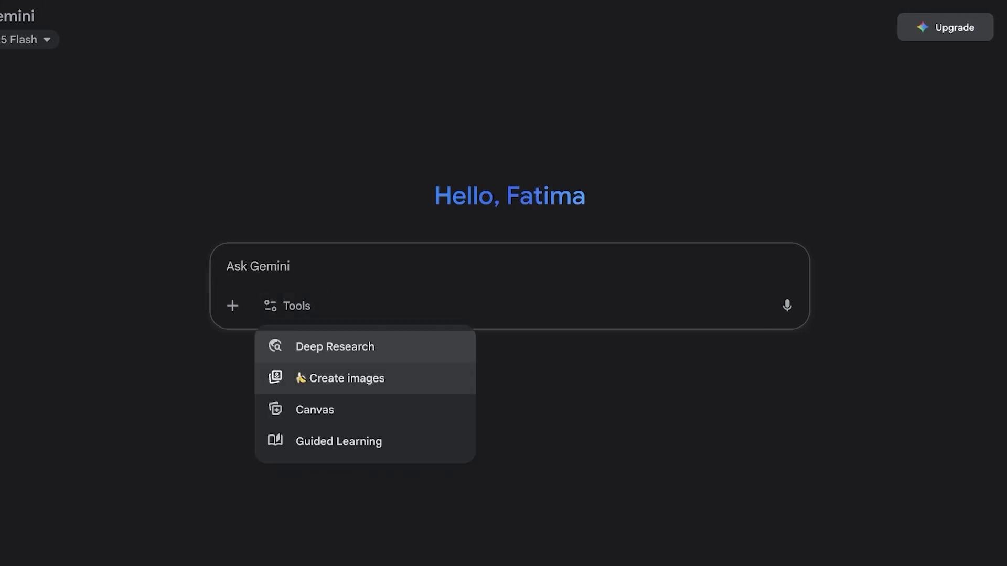
pyautogui.click(339, 378)
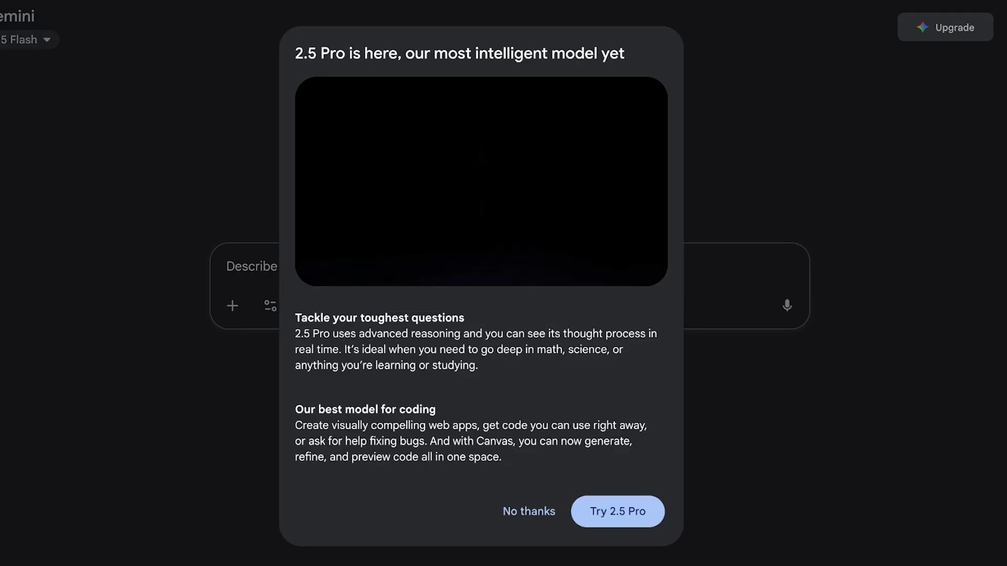
pyautogui.press('Escape')
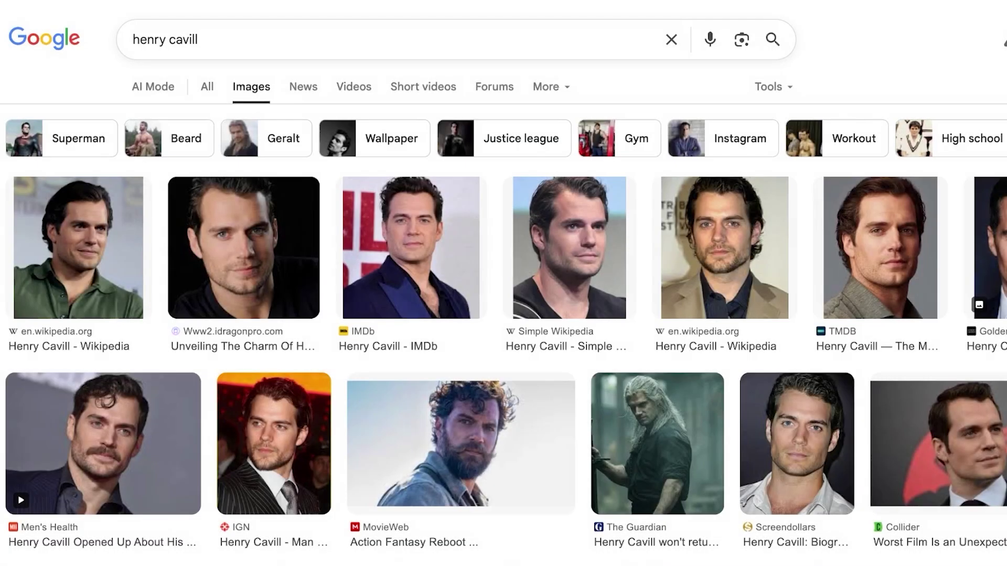
# - Search Google Images for "family sitting at dinner table" and browse the results
pyautogui.click(671, 39)
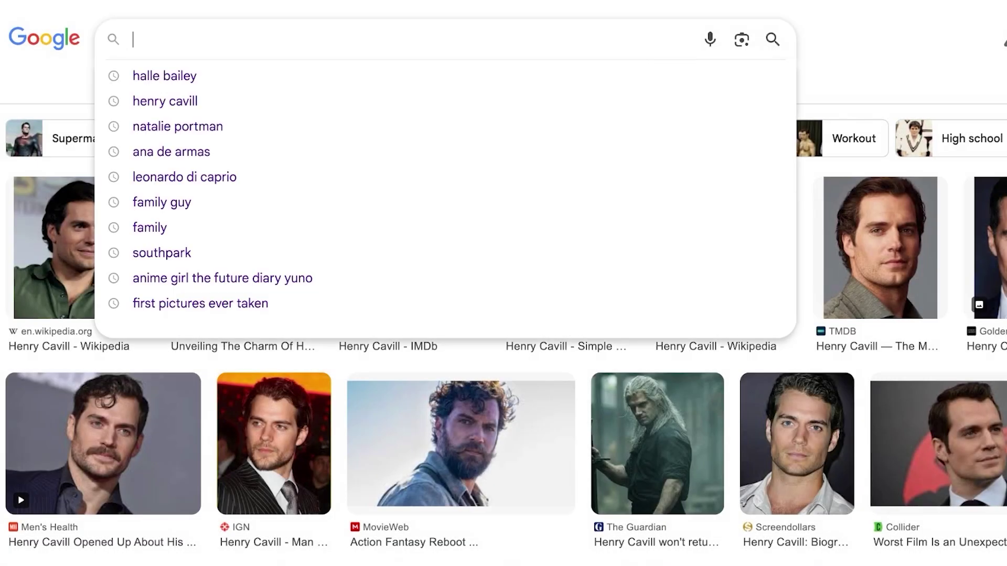
pyautogui.write('family sitting')
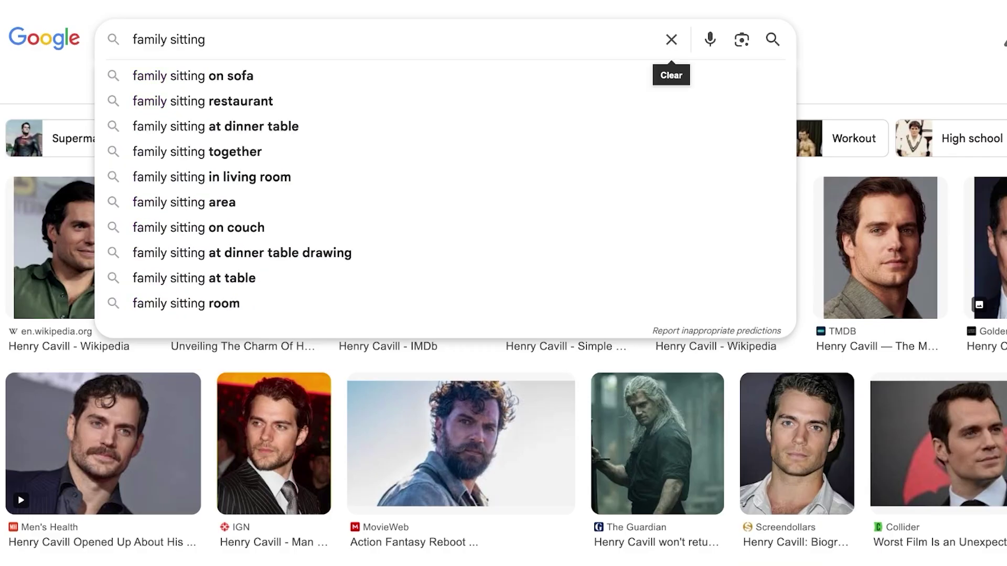
pyautogui.write(' at')
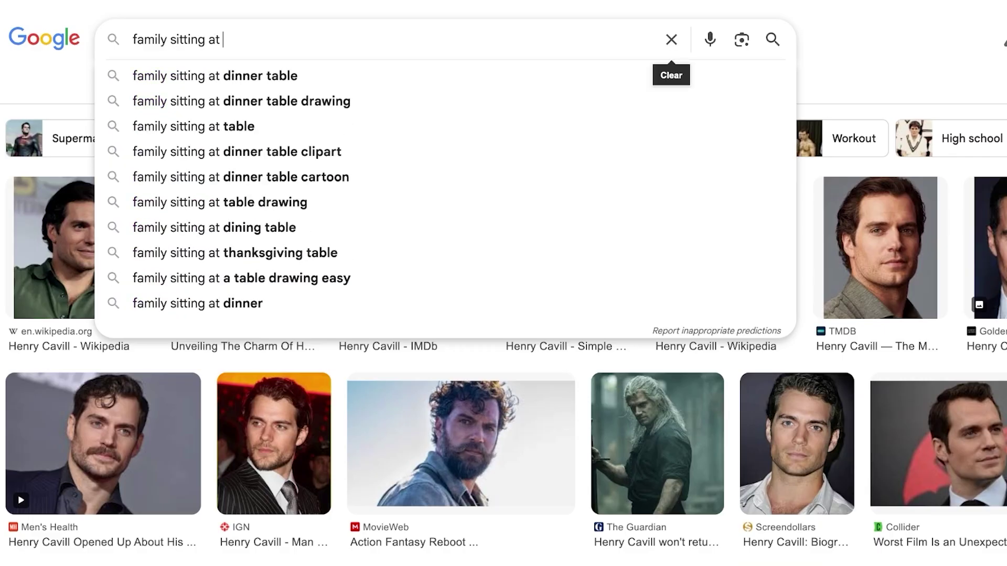
pyautogui.press('Down')
pyautogui.press('Return')
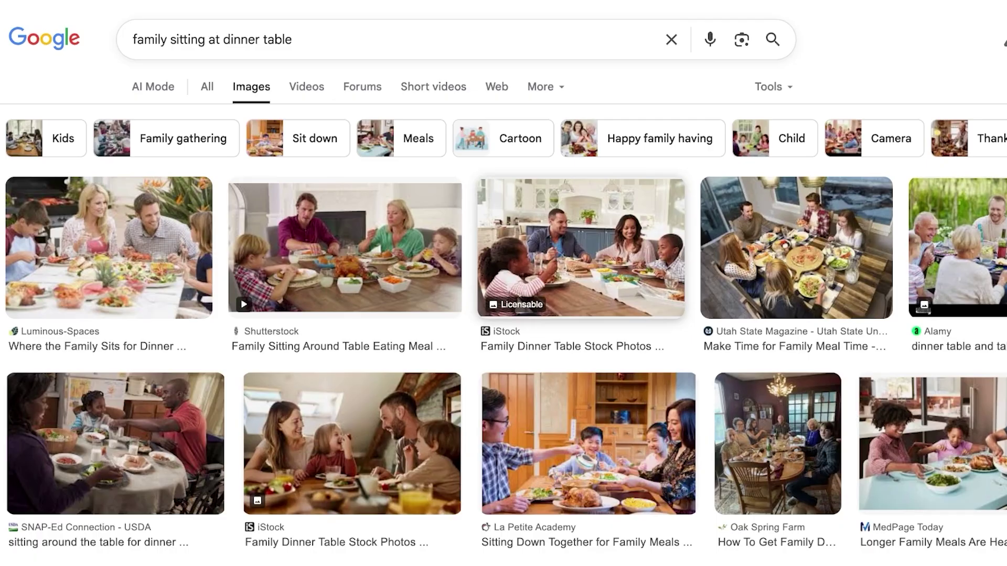
pyautogui.scroll(-3, 577, 246)
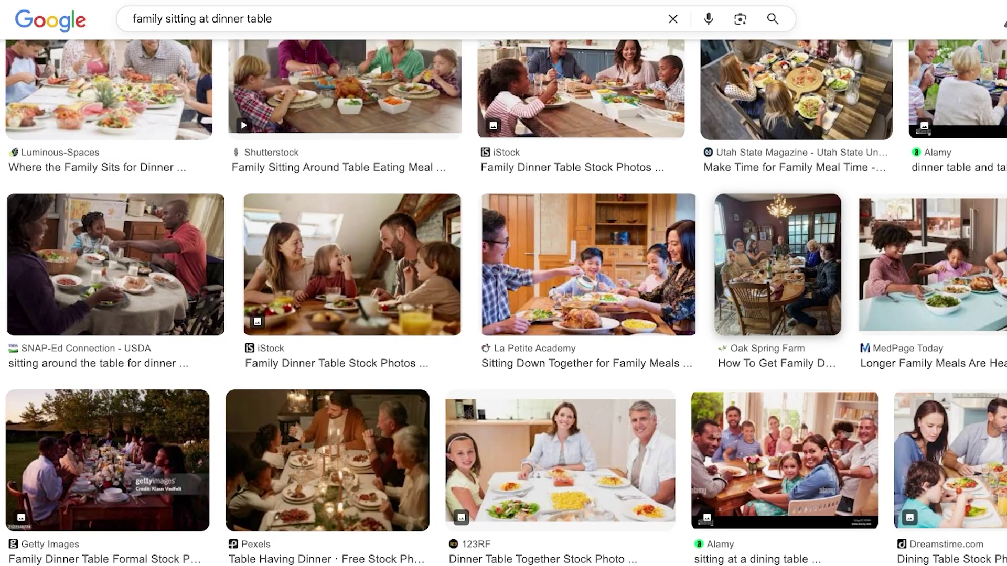
pyautogui.scroll(2, 503, 305)
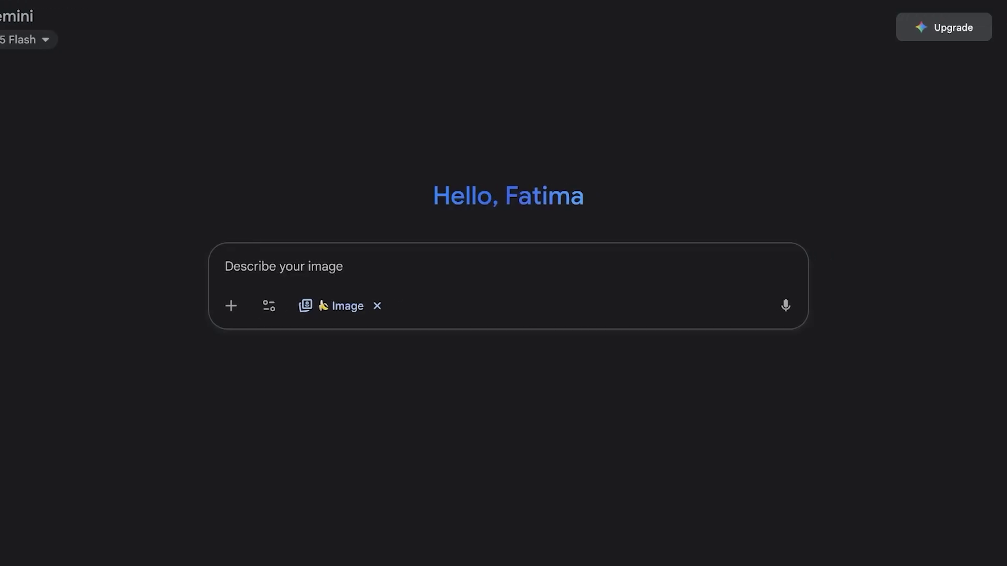
# - Switch to Gemini, attach five portrait photos and start the prompt with "place all these people together sitting a at dinner table."
pyautogui.click(226, 305)
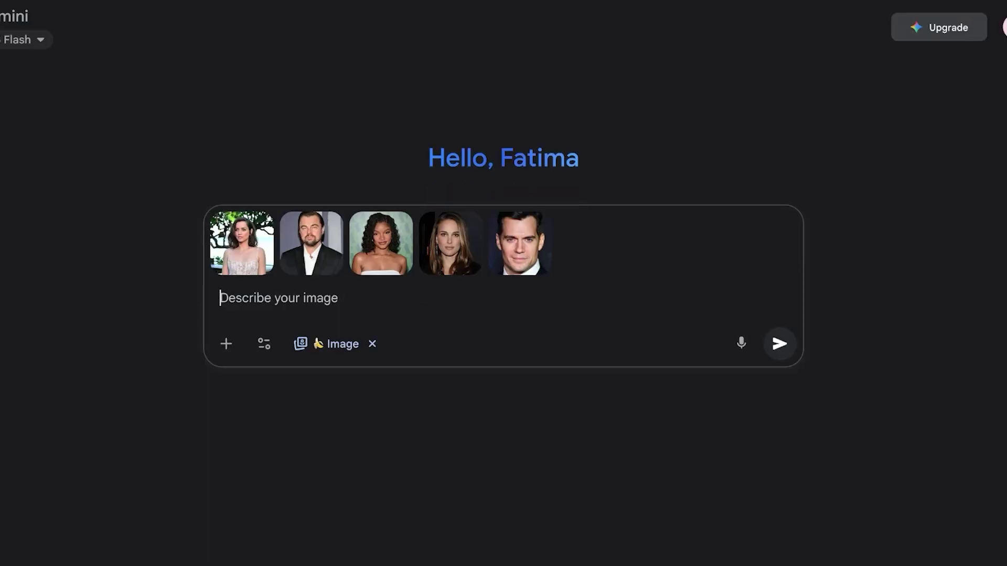
pyautogui.write('place al')
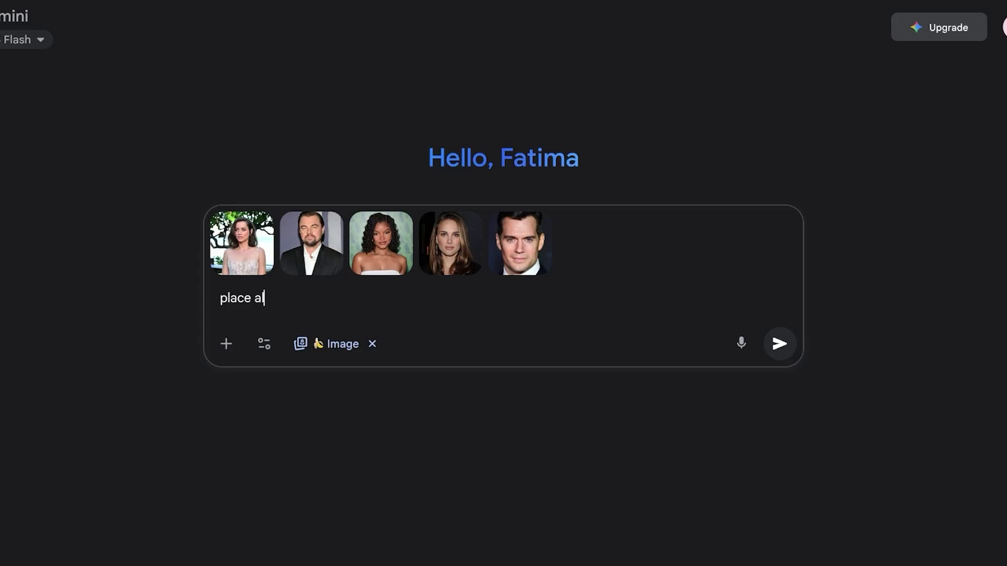
pyautogui.write('l these people toget')
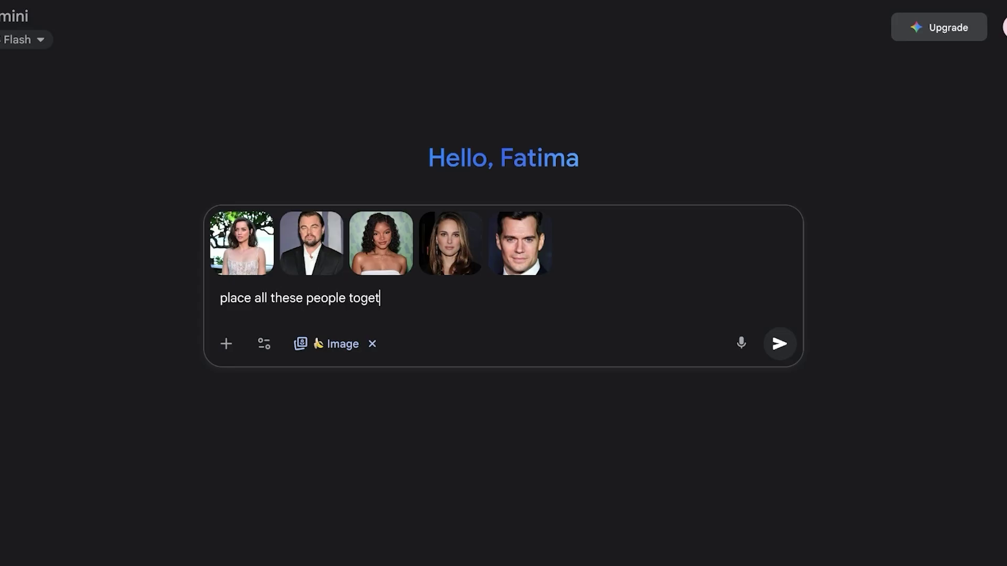
pyautogui.write('her sitting a at ')
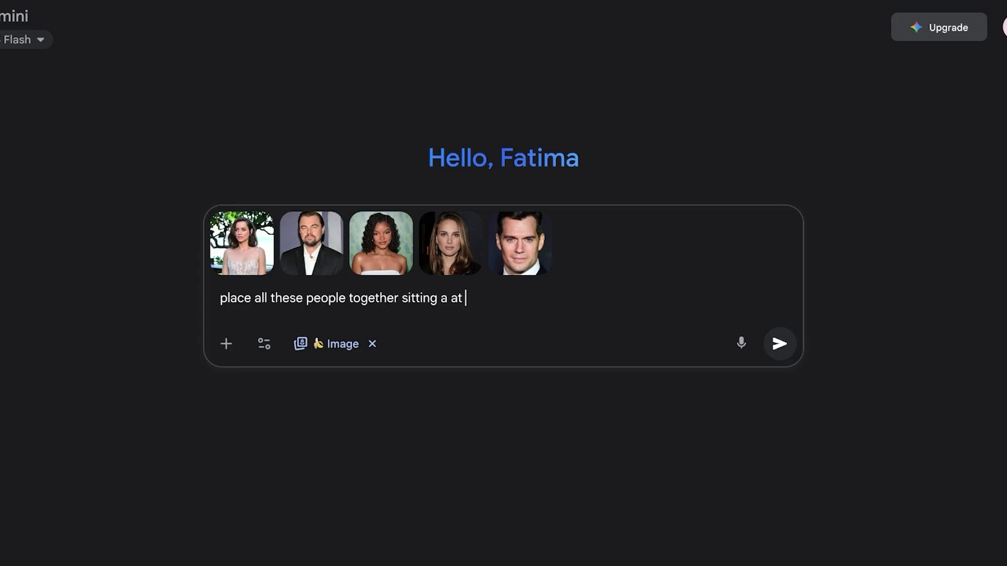
pyautogui.write('dinner table. i')
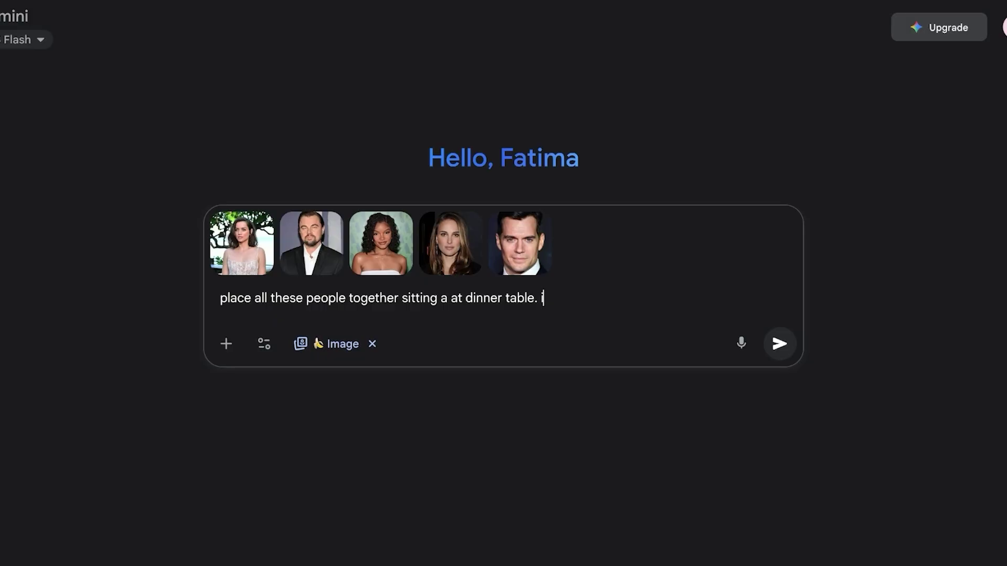
pyautogui.write('t')
pyautogui.press('BackSpace')
pyautogui.press('BackSpace')
# - Complete the prompt with "the house should be cozy and warm. everyone is wearing casual pjs" and submit it
pyautogui.write('the house should be cozy a')
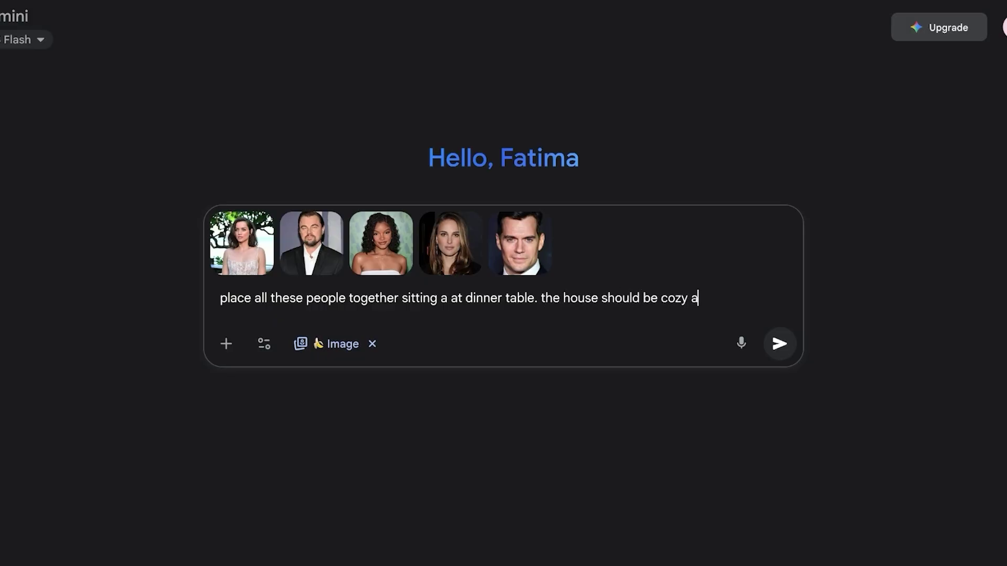
pyautogui.write('nd warm. everyone')
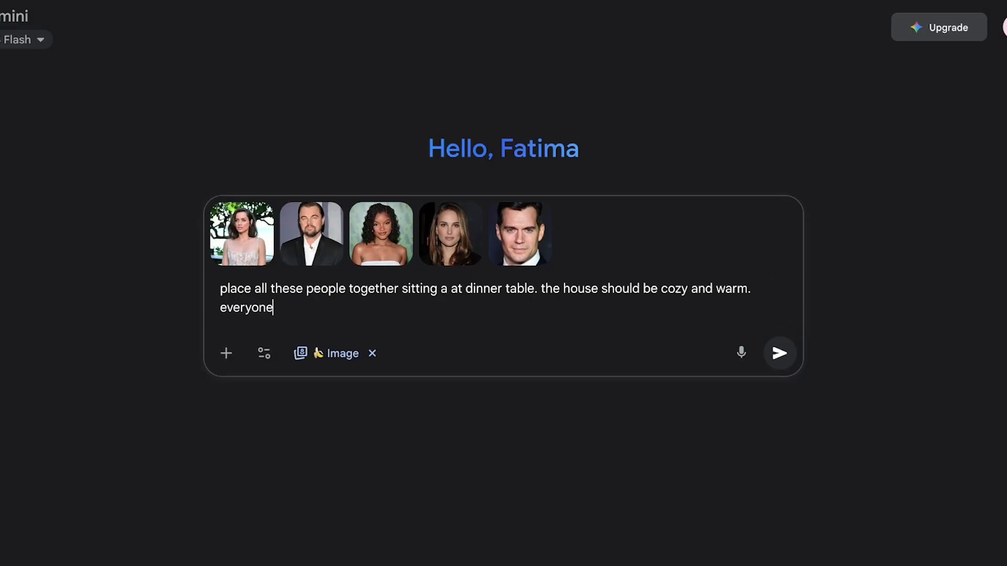
pyautogui.write(' is wearing casual ')
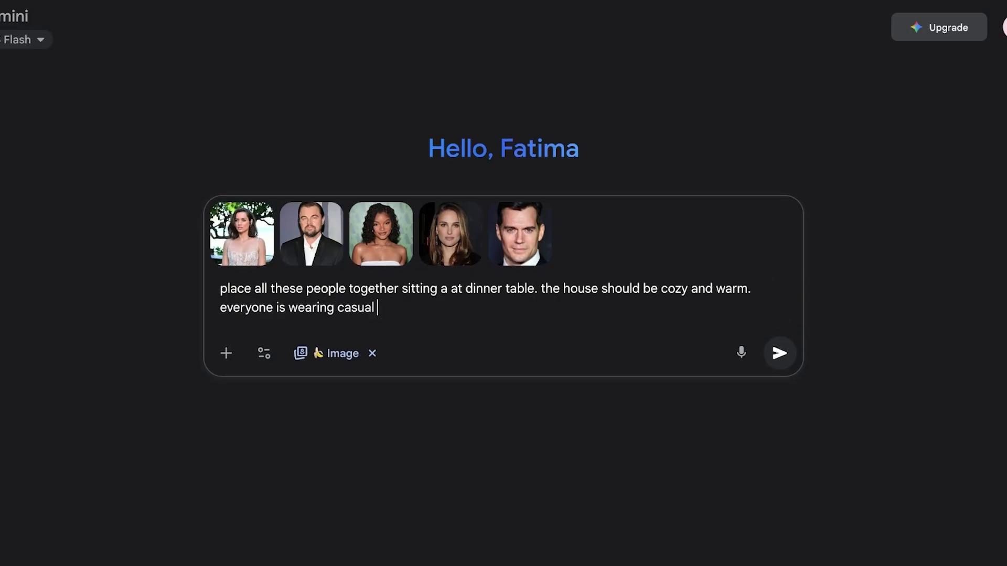
pyautogui.write('pjs')
pyautogui.press('Return')
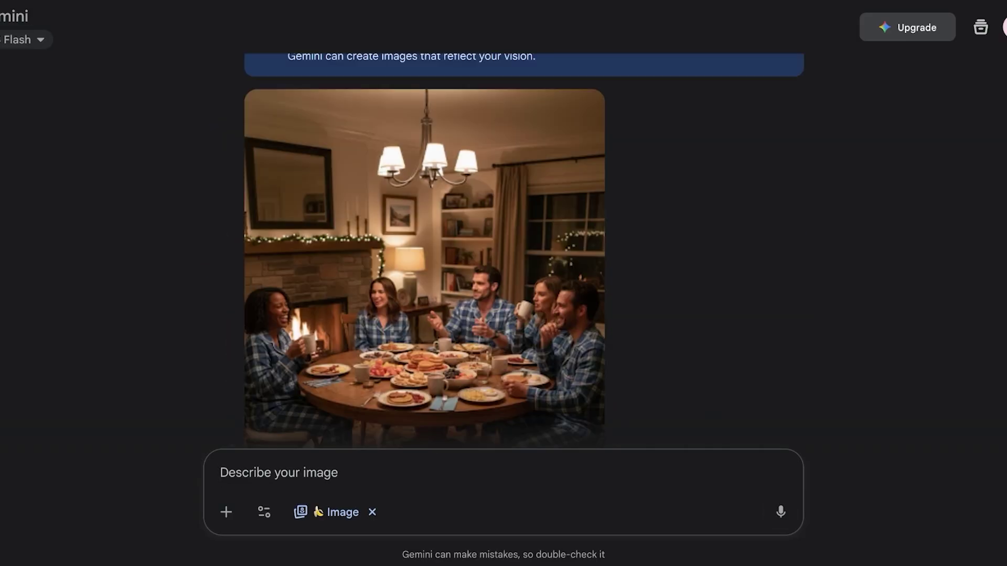
# - Review the generated dinner image and request the revision "make everyones clothing different. everyone is facing the camera. make it hyperealistic"
pyautogui.scroll(5, 524, 252)
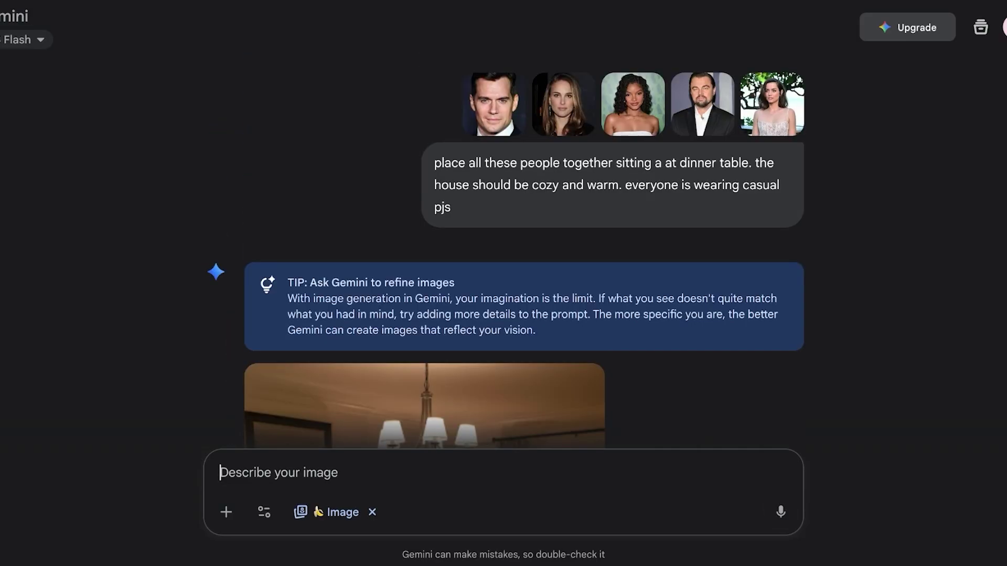
pyautogui.scroll(-1, 523, 252)
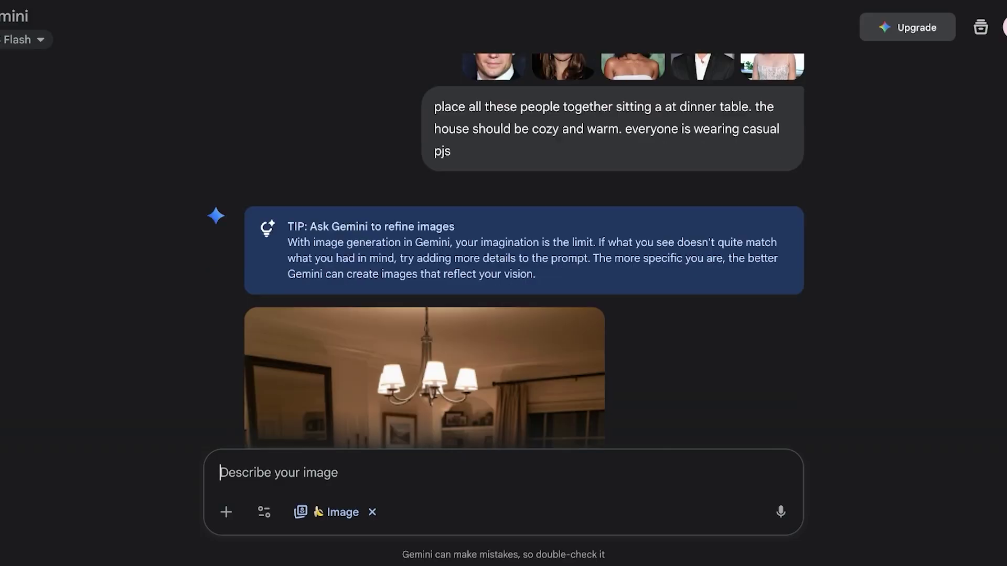
pyautogui.scroll(-5, 524, 252)
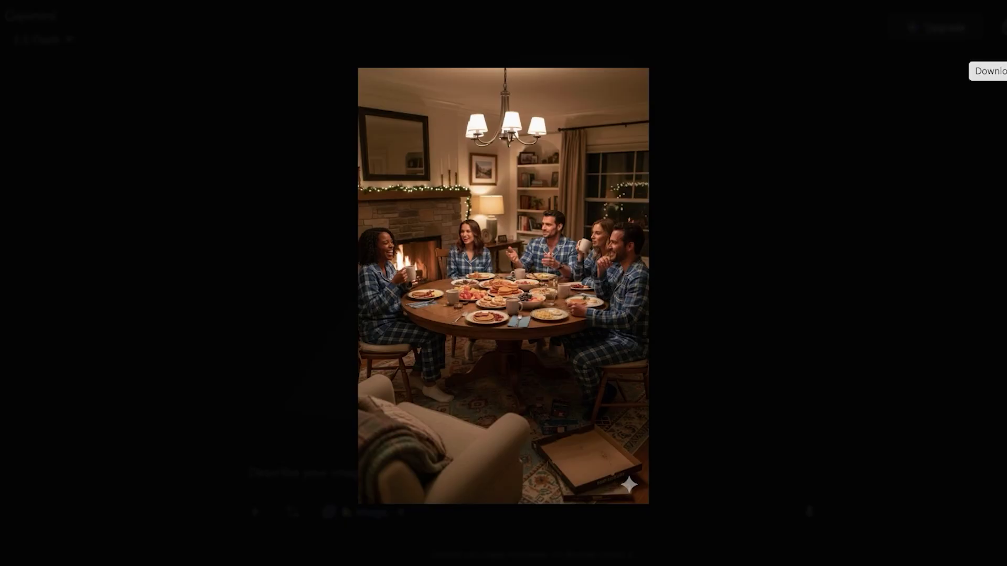
pyautogui.press('Escape')
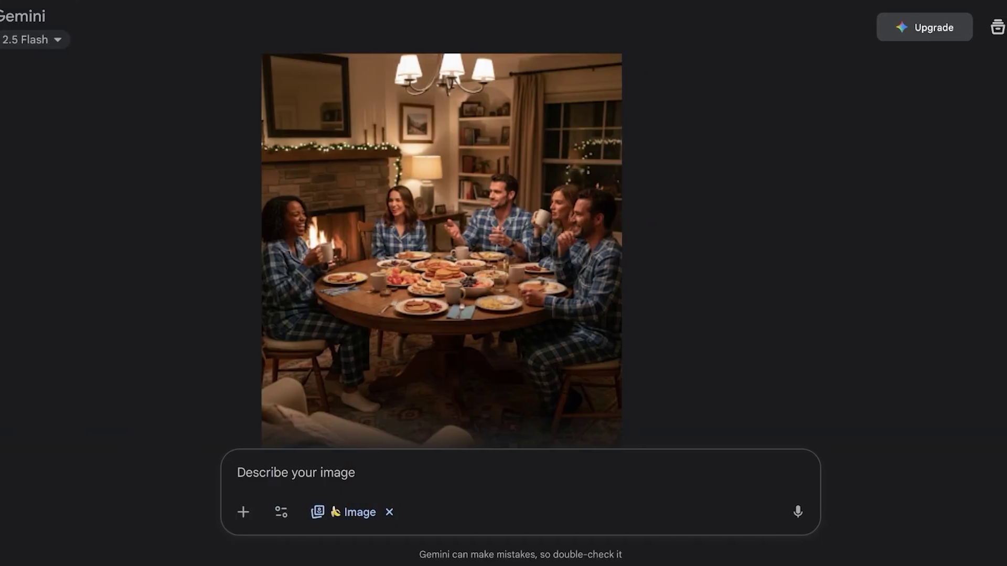
pyautogui.write('make everyones clothing different.')
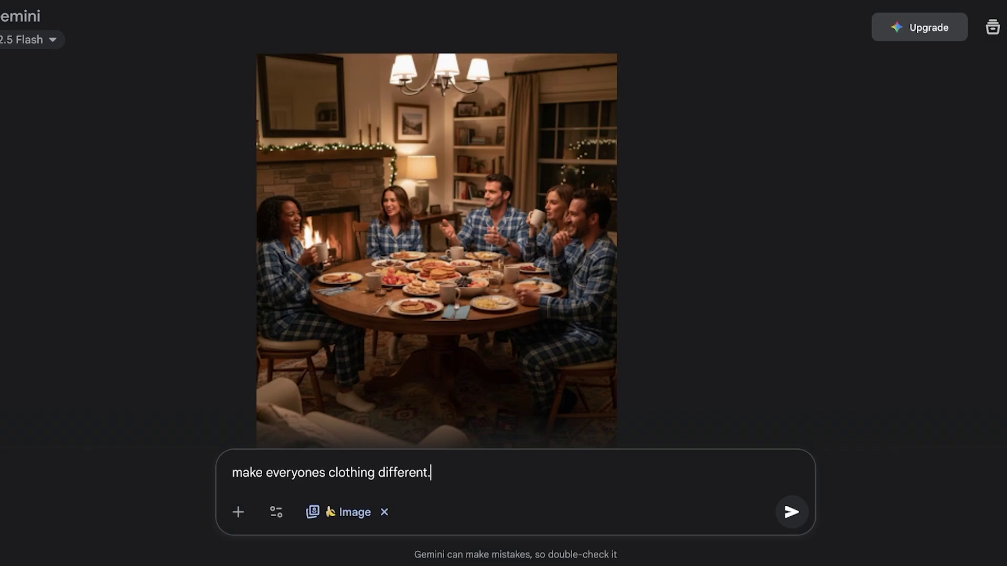
pyautogui.write('everyone is fa')
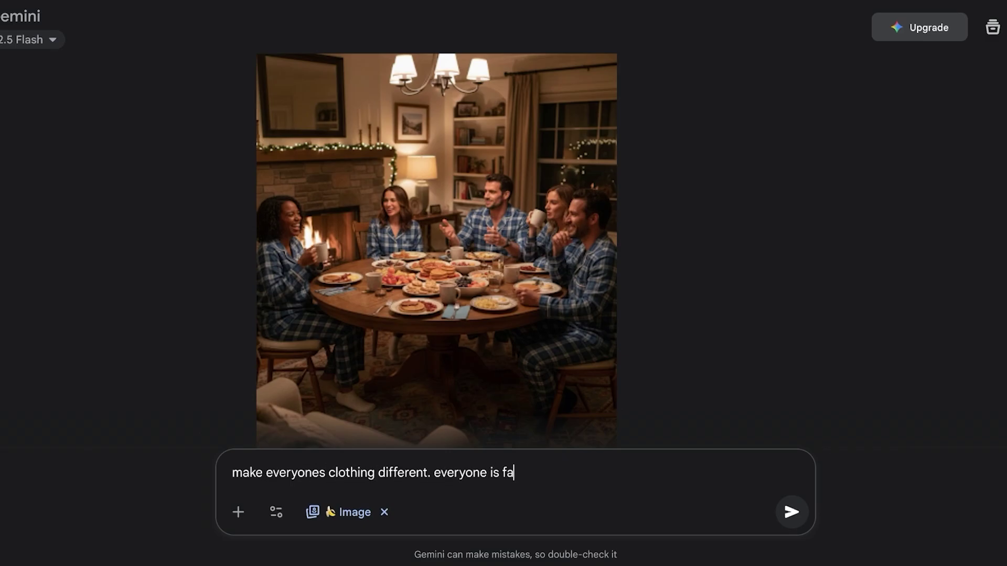
pyautogui.write('cing the camera. ')
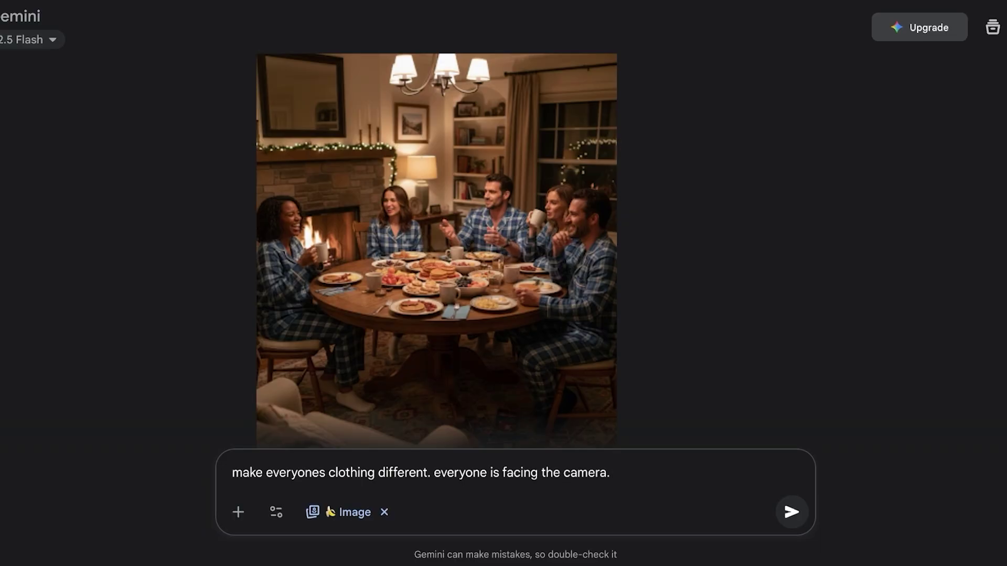
pyautogui.write('make it hyperealisti')
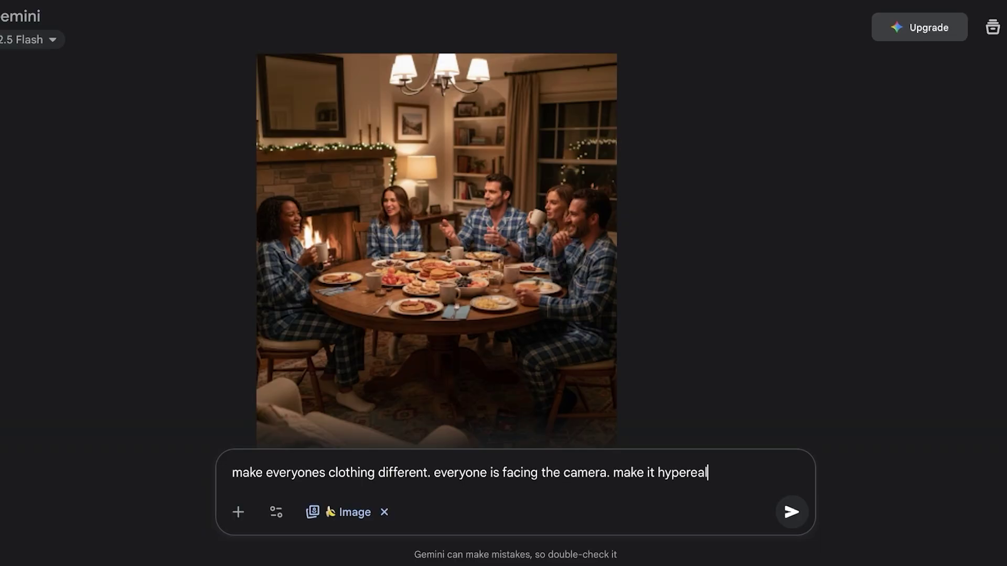
pyautogui.write('c')
pyautogui.press('Return')
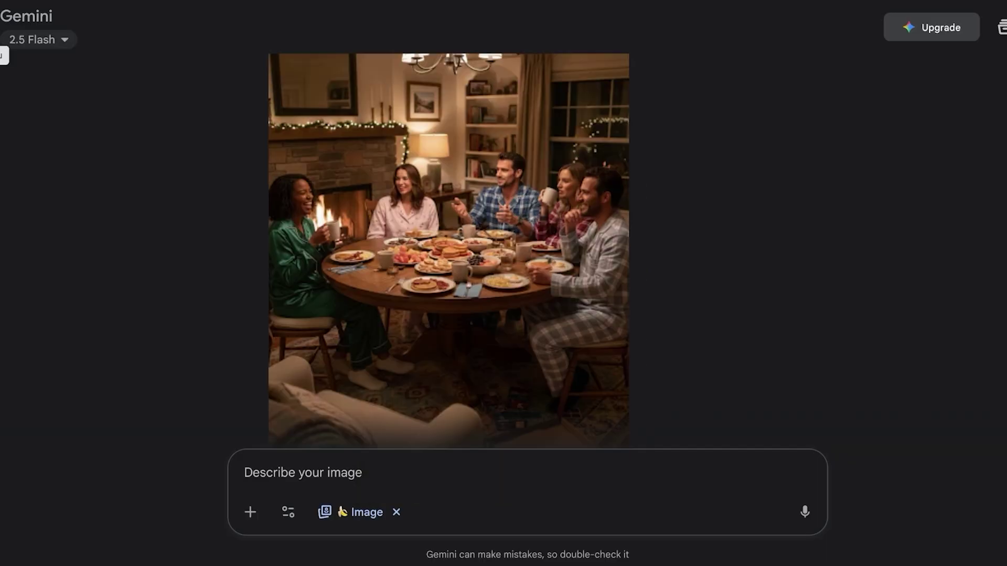
# - Attach the portraits of the dark-haired man in a suit and the curly-haired woman to a new prompt
pyautogui.scroll(-3, 451, 262)
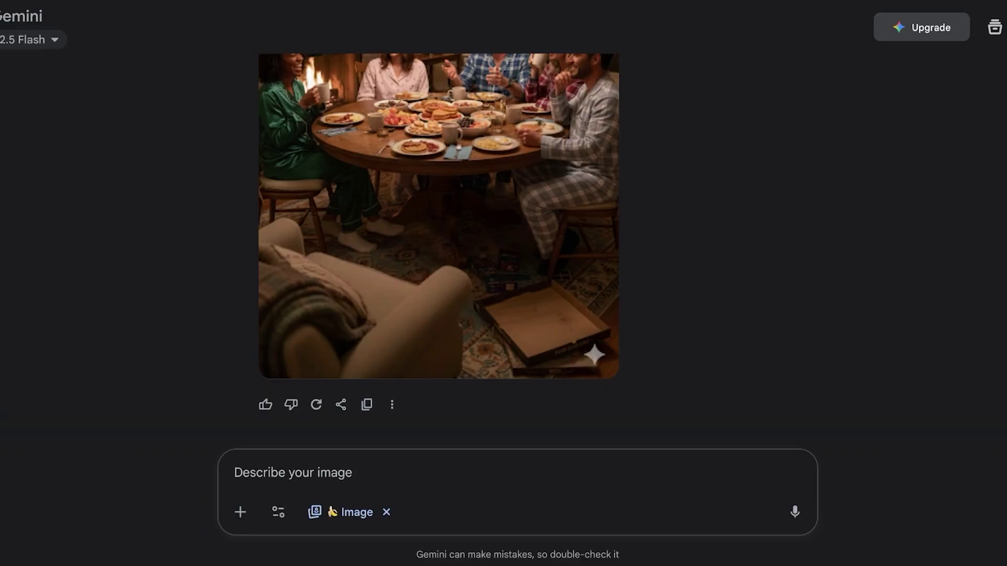
pyautogui.moveTo(996, 420); pyautogui.dragTo(517, 472)
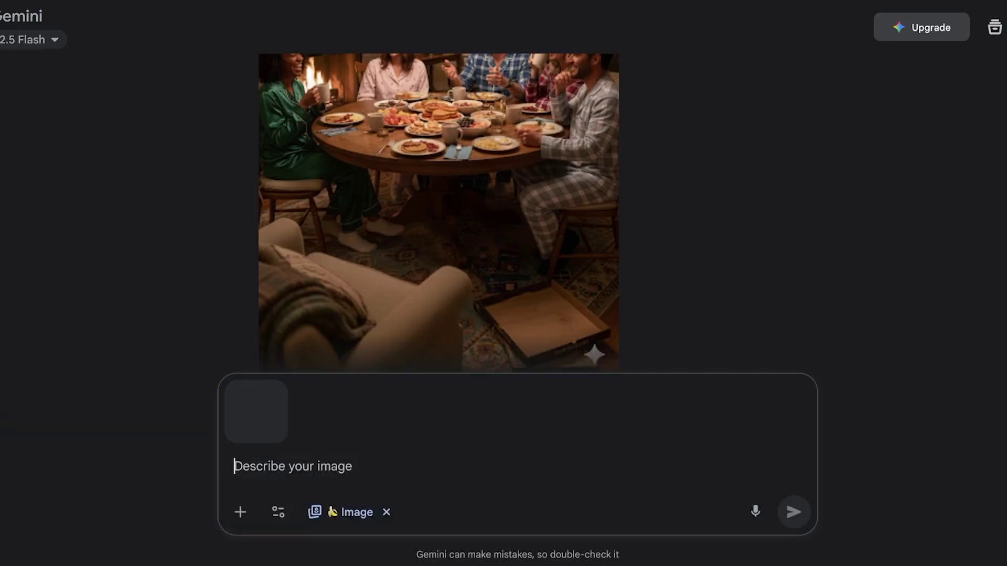
pyautogui.moveTo(997, 420); pyautogui.dragTo(517, 462)
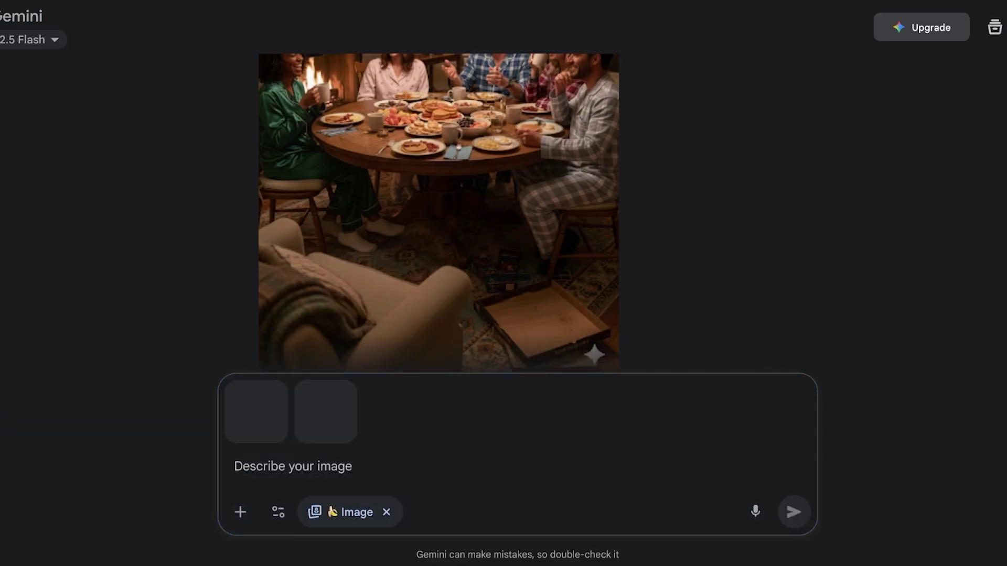
# - Submit the prompt "these two people sitting on a sofa together. smiling for a photo. hyperrealistic" with the attached portraits
pyautogui.write('these tw')
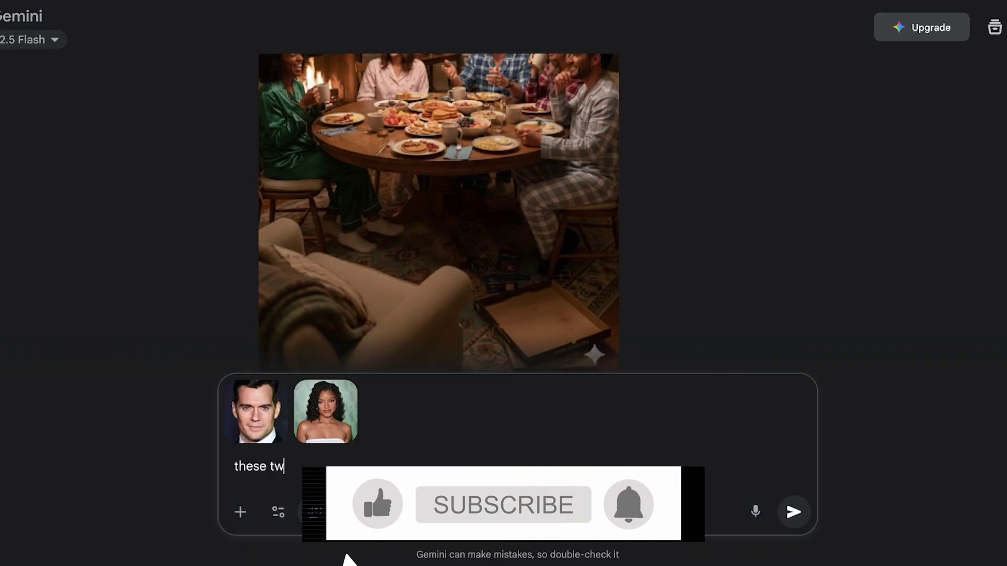
pyautogui.write('o people sitting on a sofa together i')
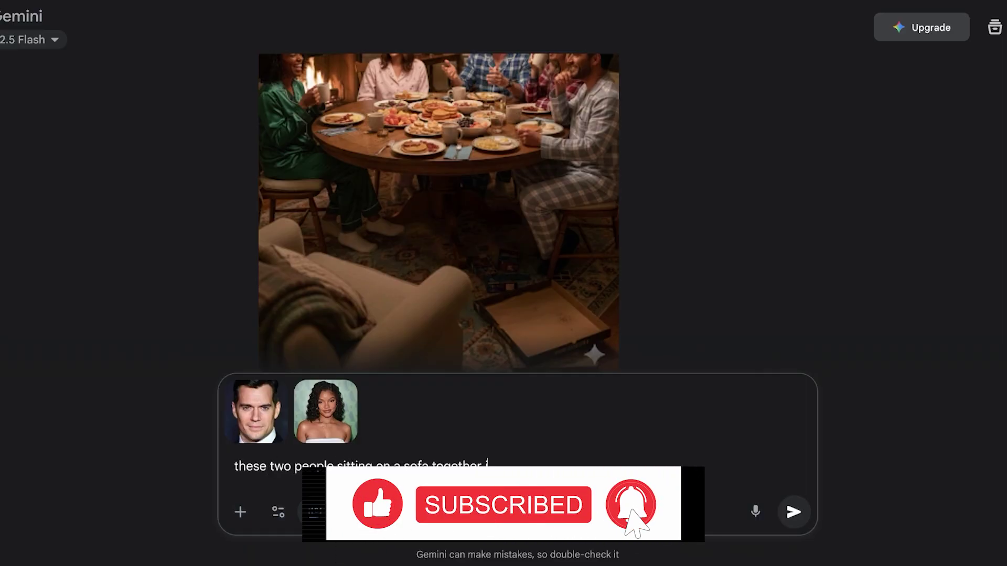
pyautogui.press('BackSpace')
pyautogui.press('BackSpace')
pyautogui.write('. smiling for ')
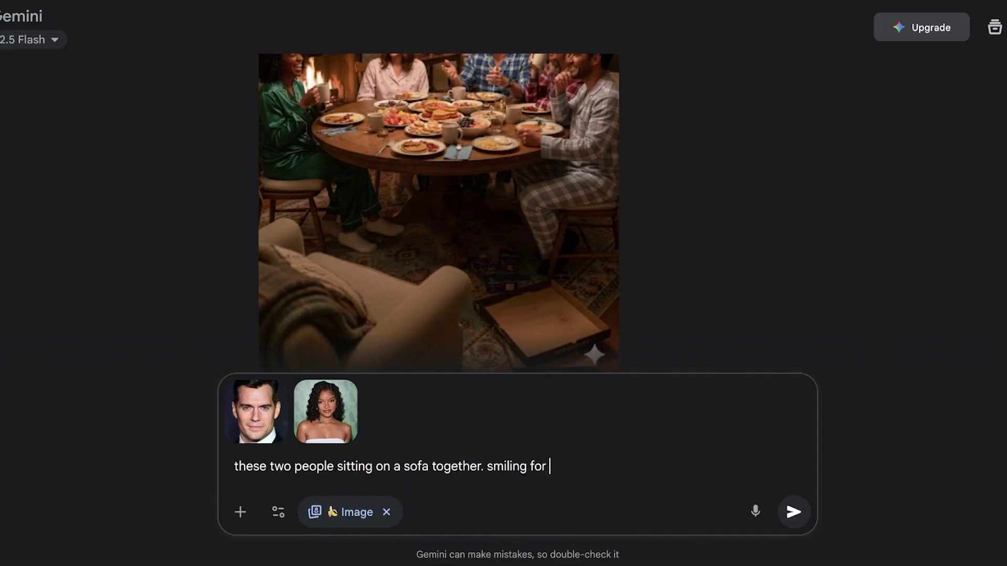
pyautogui.write('a photo. hyperrealistic')
pyautogui.press('Return')
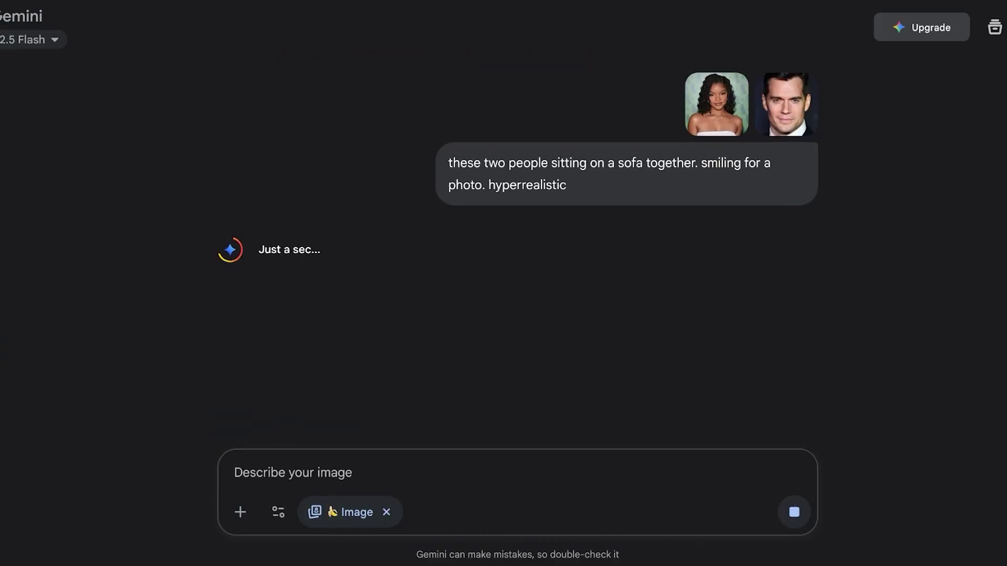
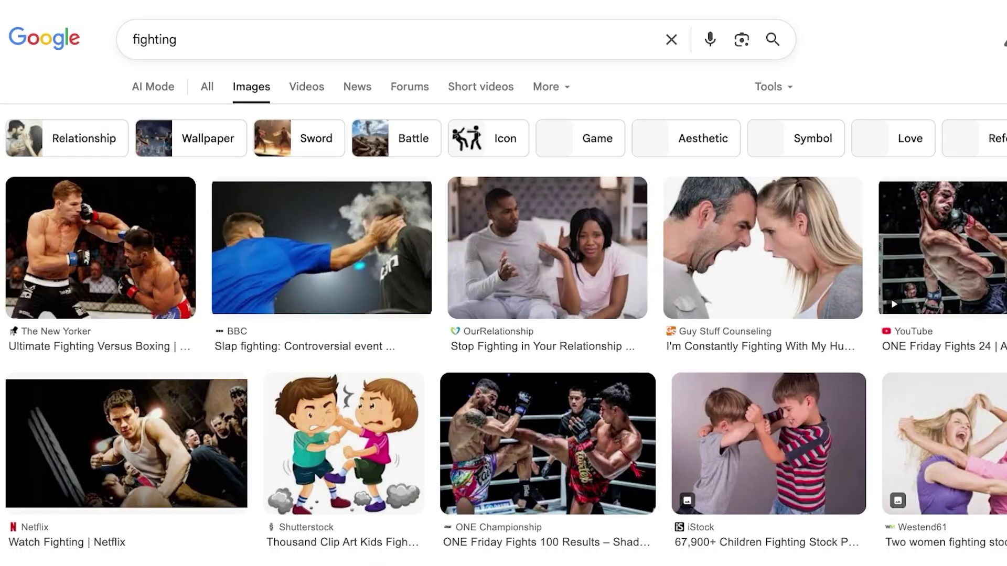
# - Browse the Google Images results for "fighting" and open the photo of two women pulling each other's hair
pyautogui.scroll(-6, 503, 284)
pyautogui.scroll(5, 504, 284)
pyautogui.click(939, 378)
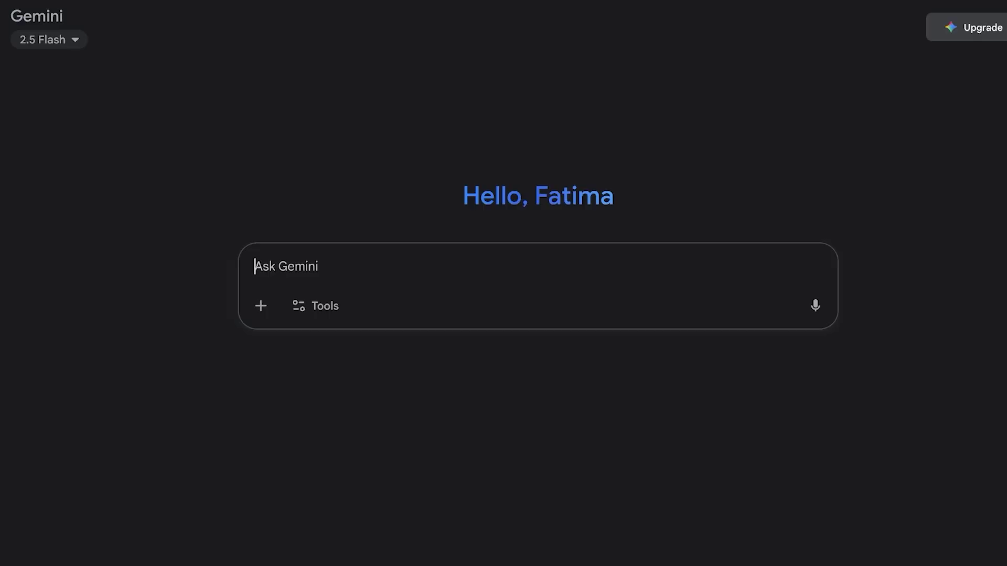
# - Switch to Gemini, enable image creation for a new prompt and attach the photo of the two women fighting
pyautogui.click(316, 306)
pyautogui.click(367, 377)
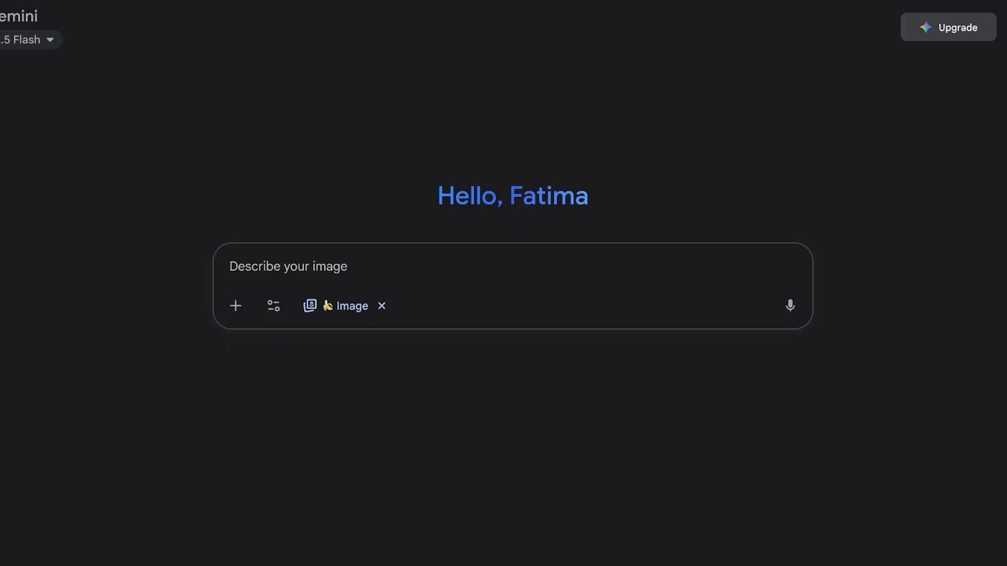
pyautogui.moveTo(157, 283); pyautogui.dragTo(512, 278)
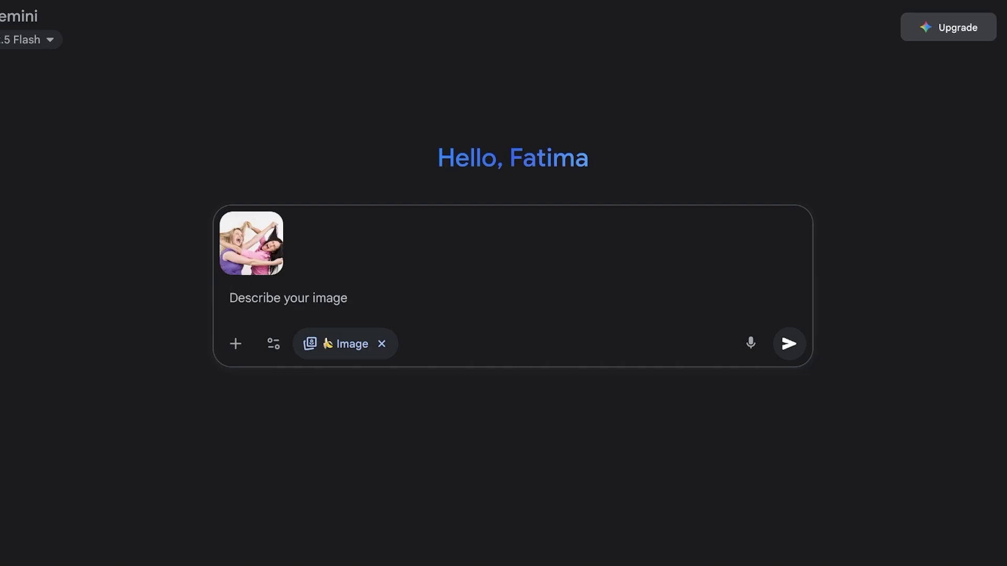
# - Attach the portraits of the woman in the sparkly dress and the long-haired woman on black, removing any other portraits added by mistake
pyautogui.click(273, 343)
pyautogui.click(273, 344)
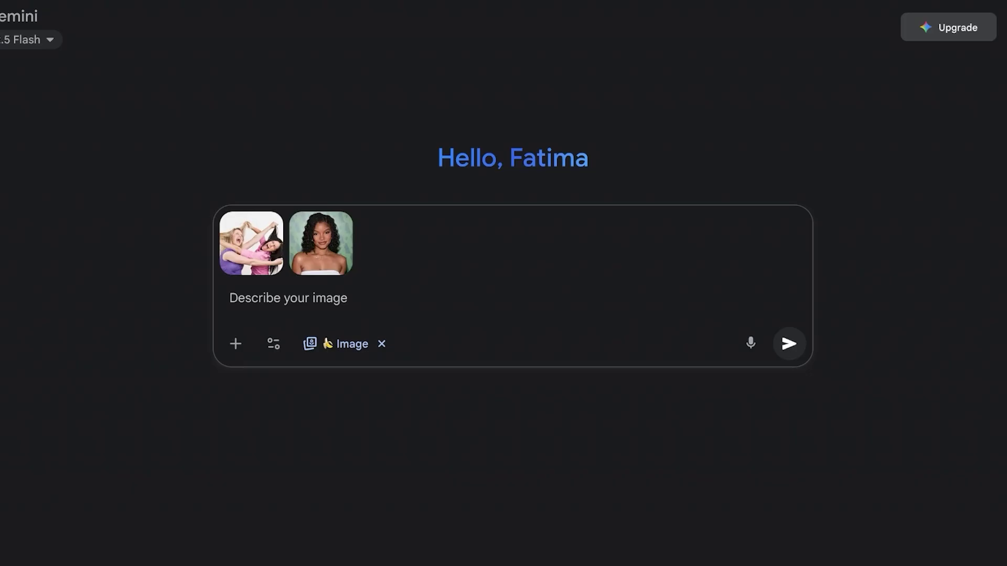
pyautogui.click(335, 231)
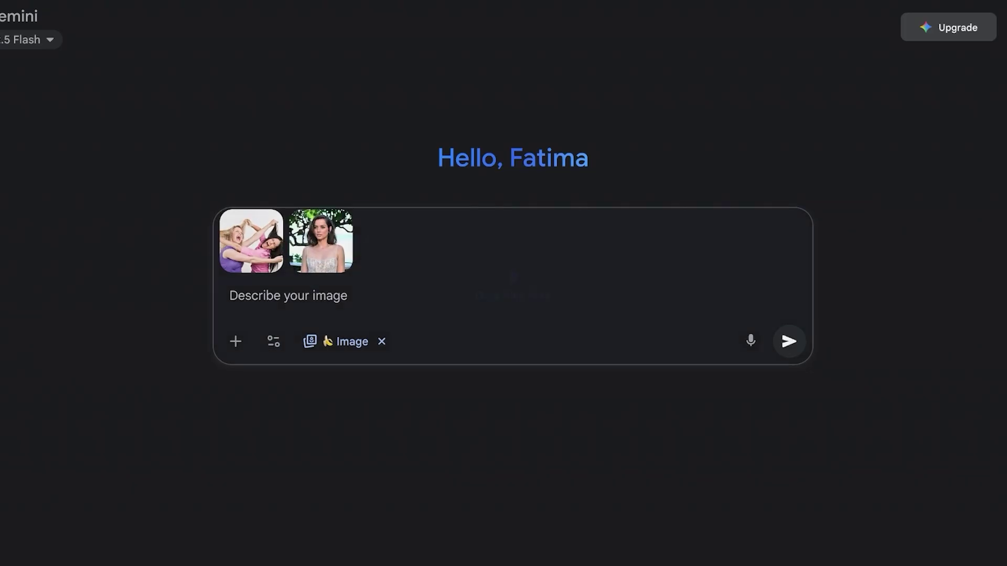
pyautogui.click(403, 231)
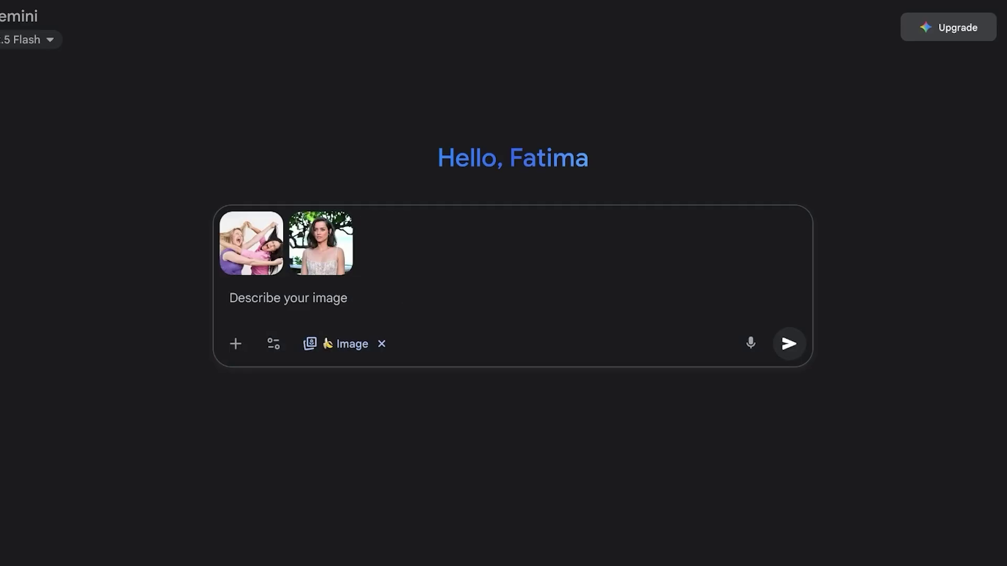
pyautogui.moveTo(892, 419); pyautogui.dragTo(512, 286)
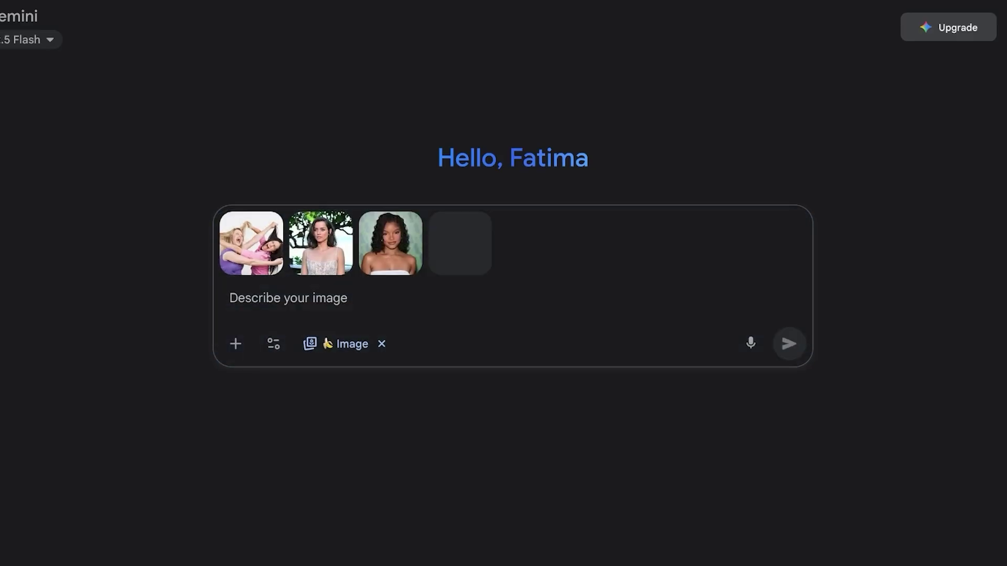
pyautogui.moveTo(891, 419); pyautogui.dragTo(393, 246)
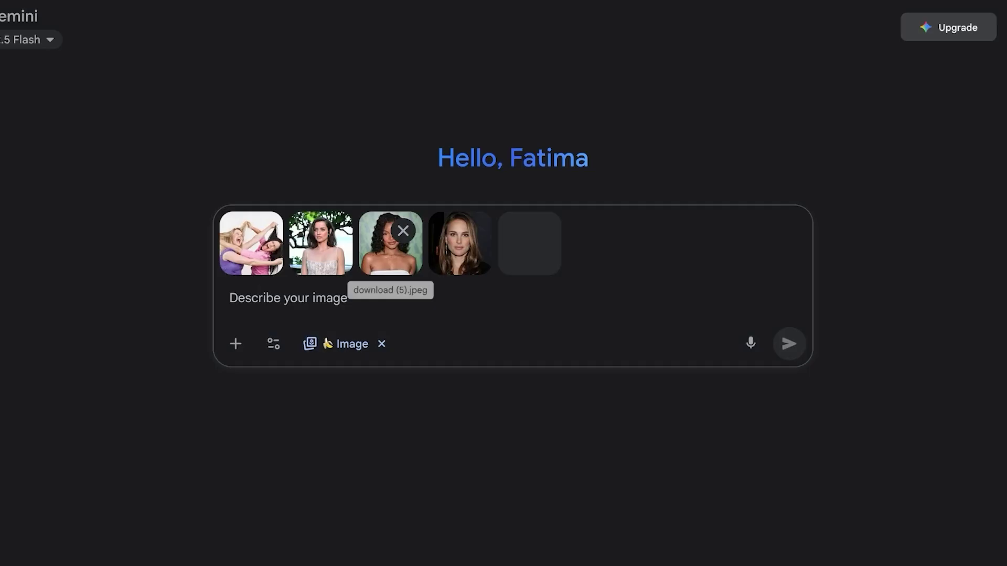
pyautogui.click(403, 231)
pyautogui.click(472, 231)
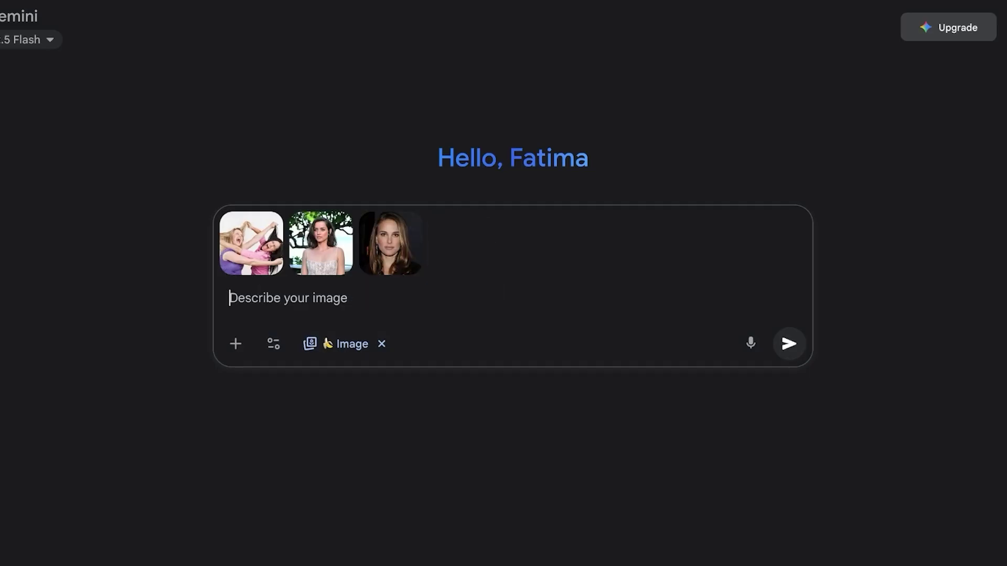
pyautogui.write('r')
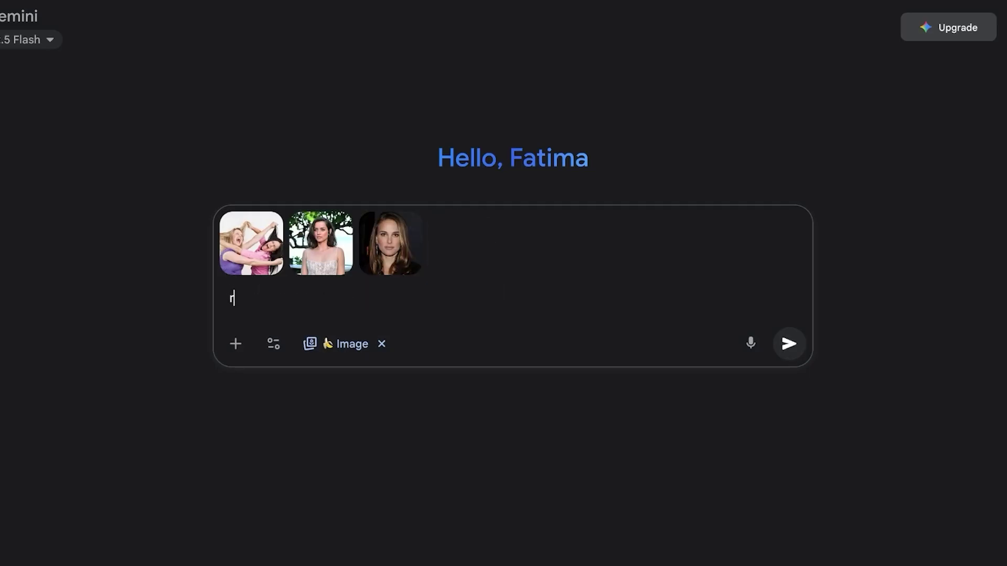
pyautogui.write('eplace the two women fighting')
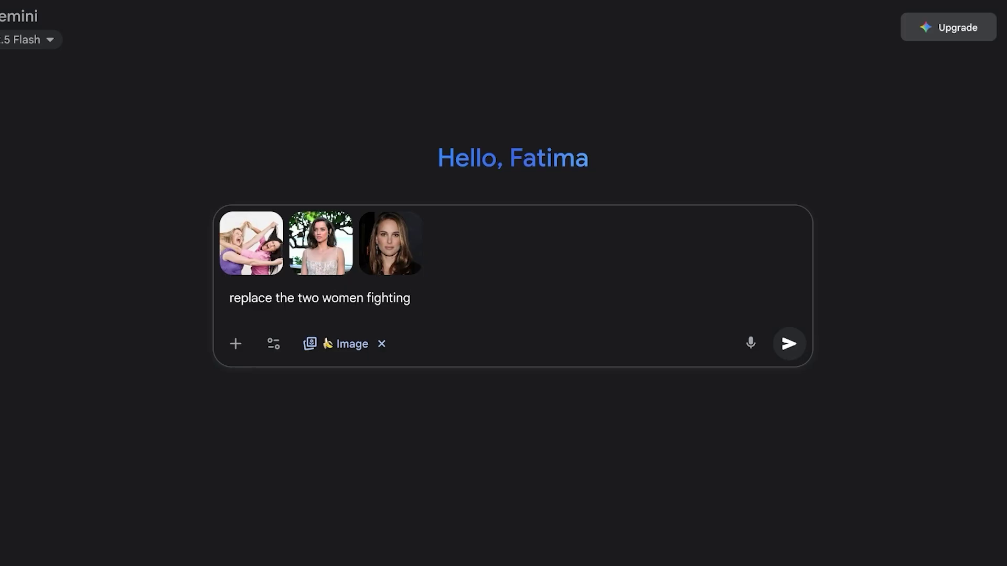
pyautogui.press('BackSpace')
pyautogui.press('BackSpace')
pyautogui.press('BackSpace')
pyautogui.press('BackSpace')
pyautogui.press('BackSpace')
pyautogui.press('BackSpace')
pyautogui.press('BackSpace')
pyautogui.press('BackSpace')
pyautogui.press('BackSpace')
pyautogui.press('BackSpace')
pyautogui.press('BackSpace')
pyautogui.press('BackSpace')
pyautogui.press('BackSpace')
pyautogui.press('BackSpace')
pyautogui.press('BackSpace')
pyautogui.press('BackSpace')
pyautogui.press('BackSpace')
pyautogui.press('BackSpace')
pyautogui.press('BackSpace')
pyautogui.press('BackSpace')
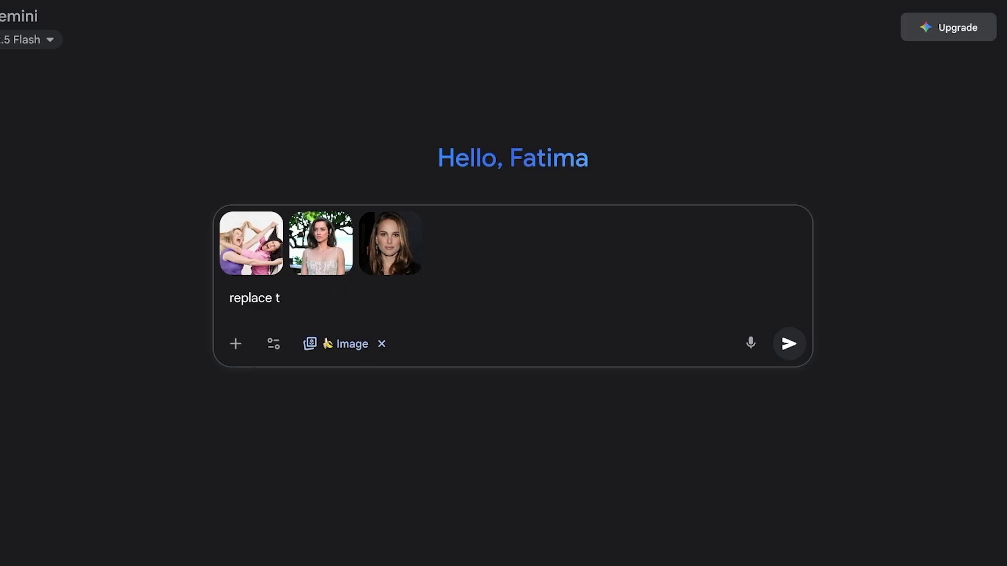
pyautogui.press('BackSpace')
pyautogui.press('BackSpace')
pyautogui.press('BackSpace')
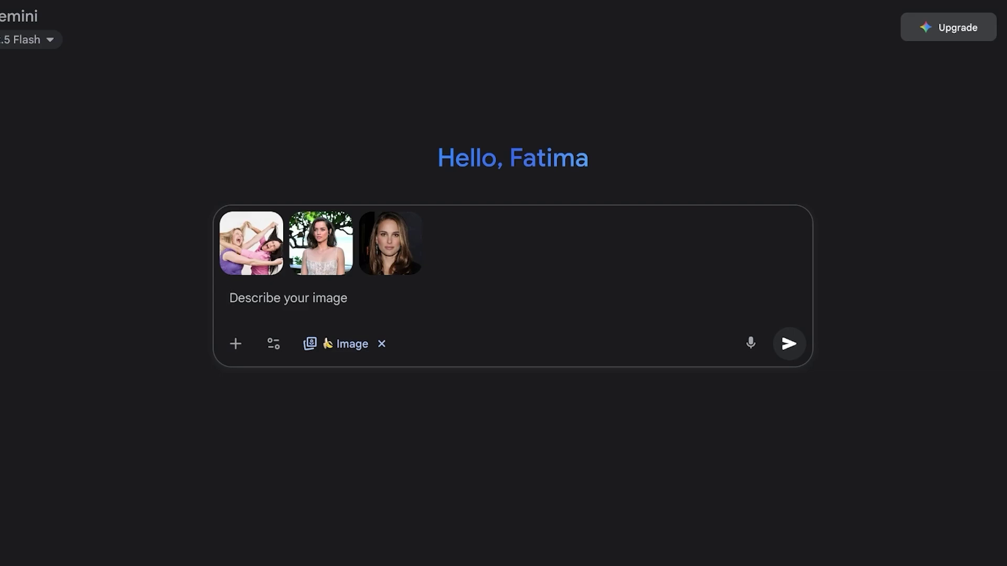
# - Submit the prompt "use the first image as a reference and make the other two women in the same position."
pyautogui.write('use the fir')
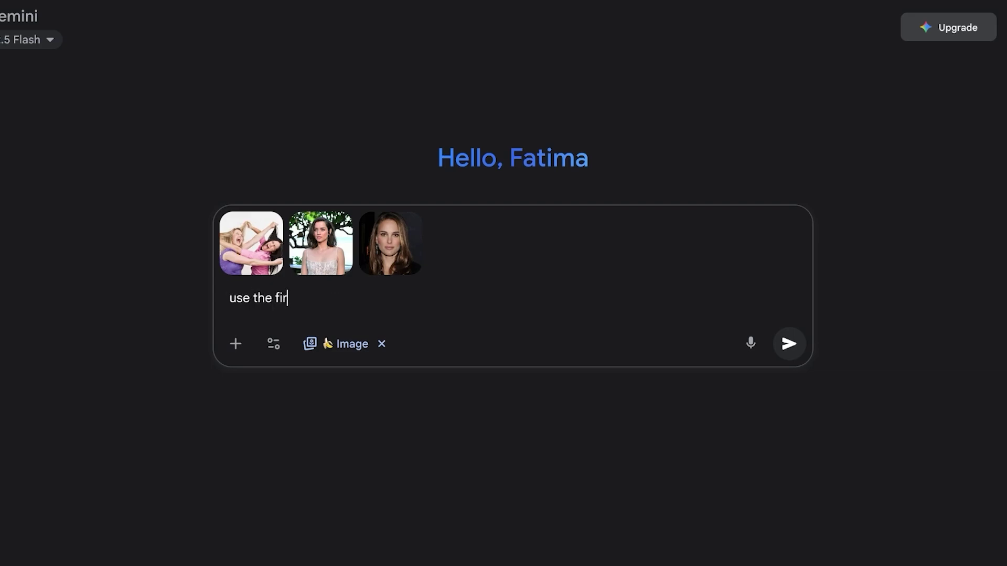
pyautogui.write('st image as a reference and m')
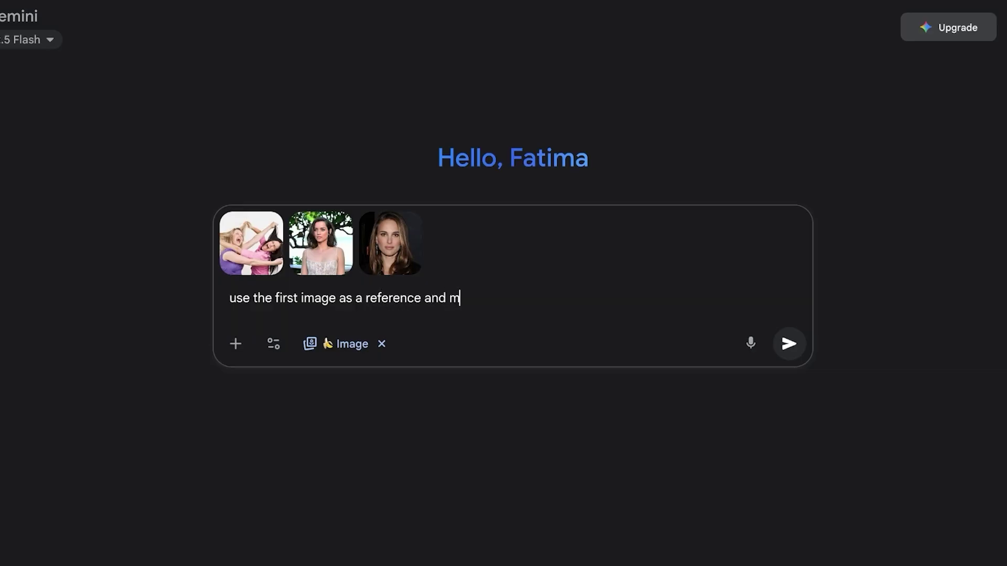
pyautogui.write('ake the other ')
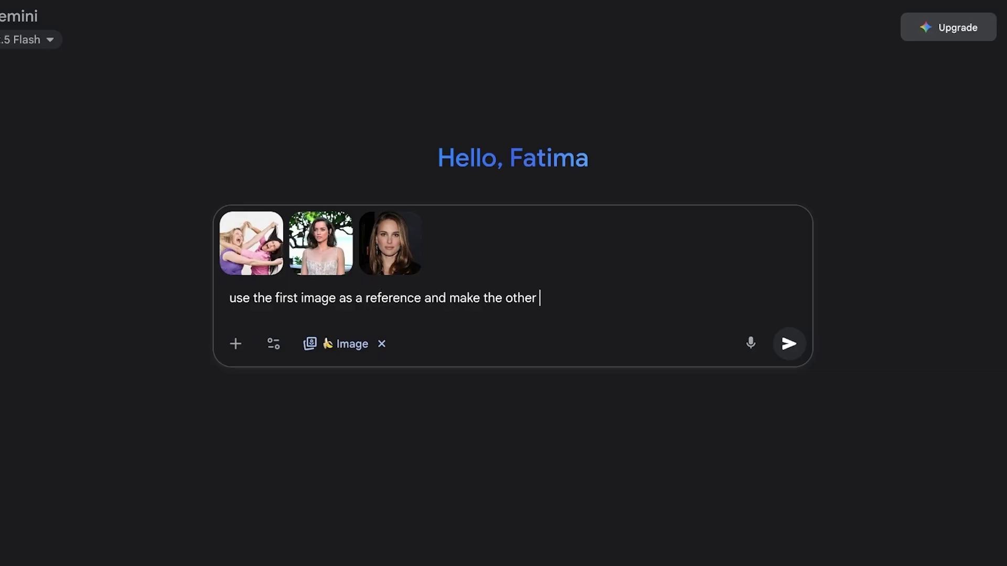
pyautogui.write('two women in th')
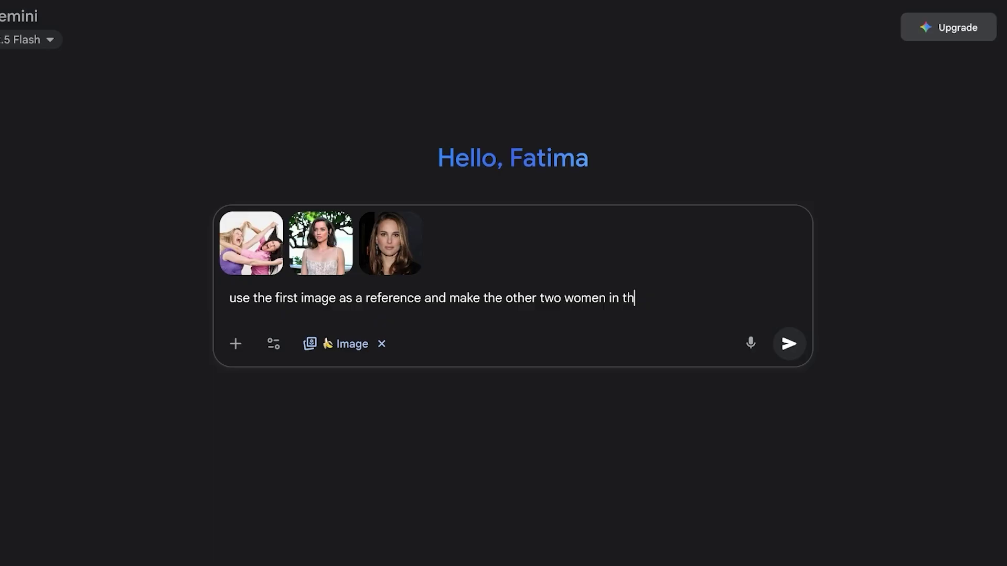
pyautogui.write('e same position.')
pyautogui.press('Return')
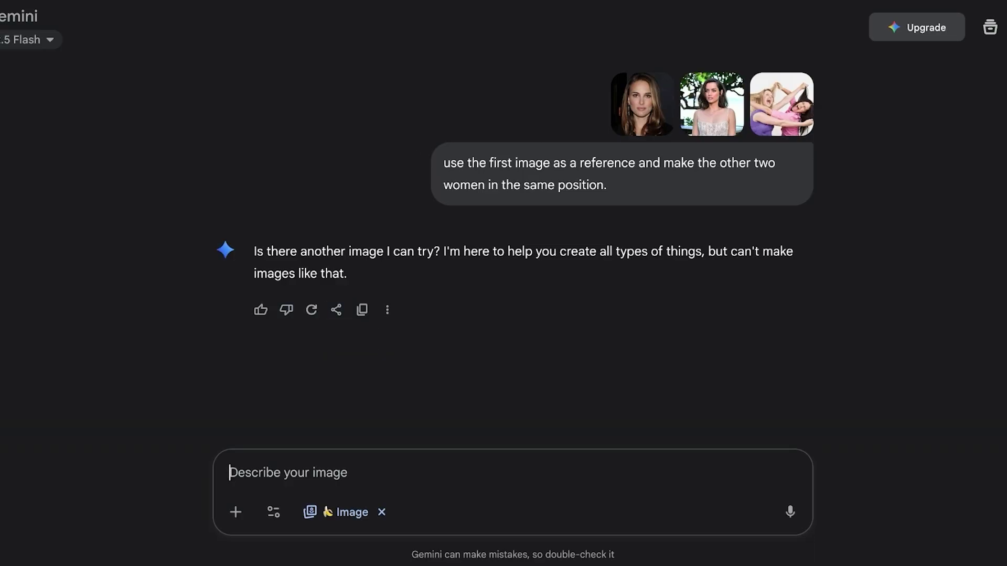
# - Submit the follow-up "make it a verbal fight" and review the generated image against the earlier prompt
pyautogui.write('mak')
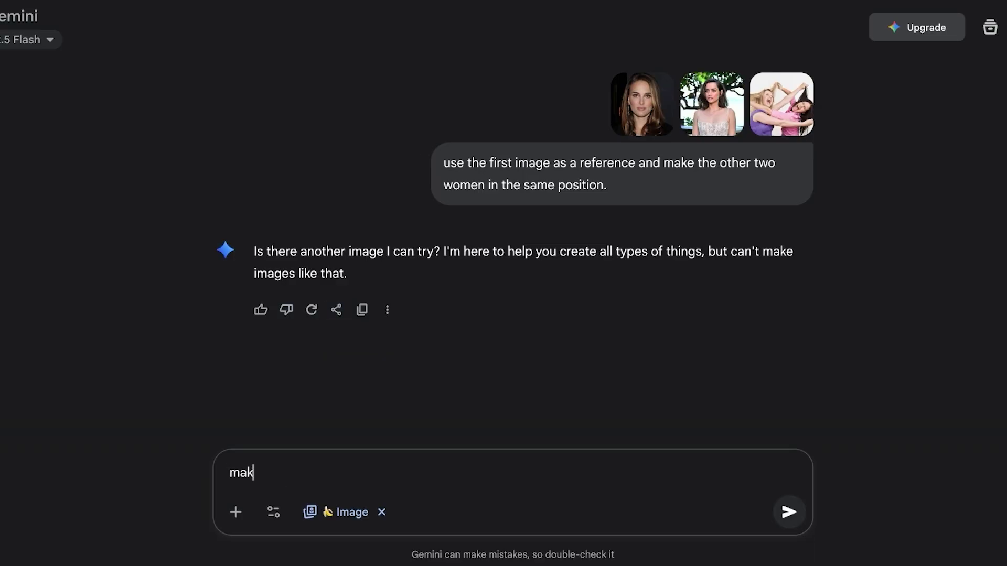
pyautogui.write('e it a verbal fight')
pyautogui.press('Return')
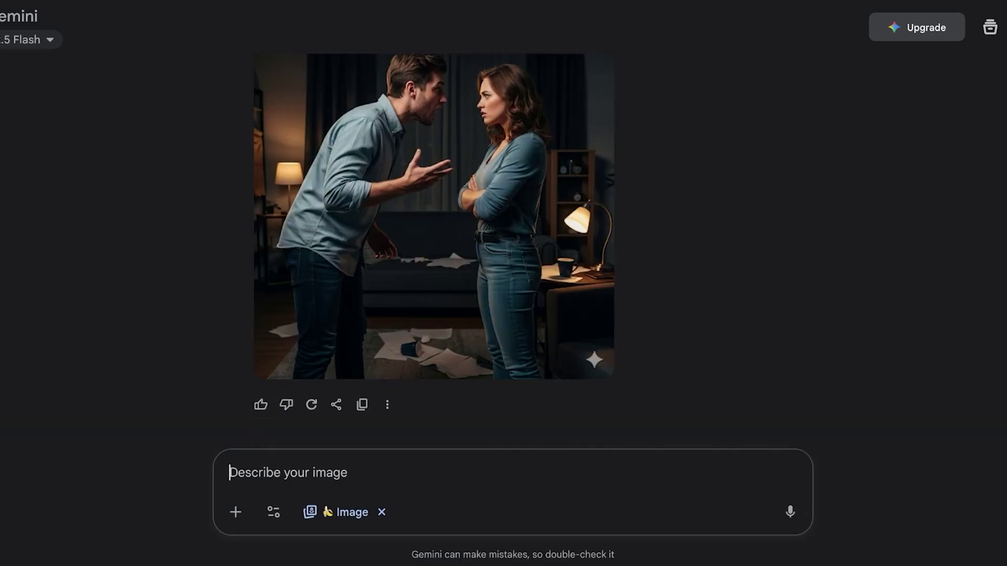
pyautogui.scroll(7, 513, 252)
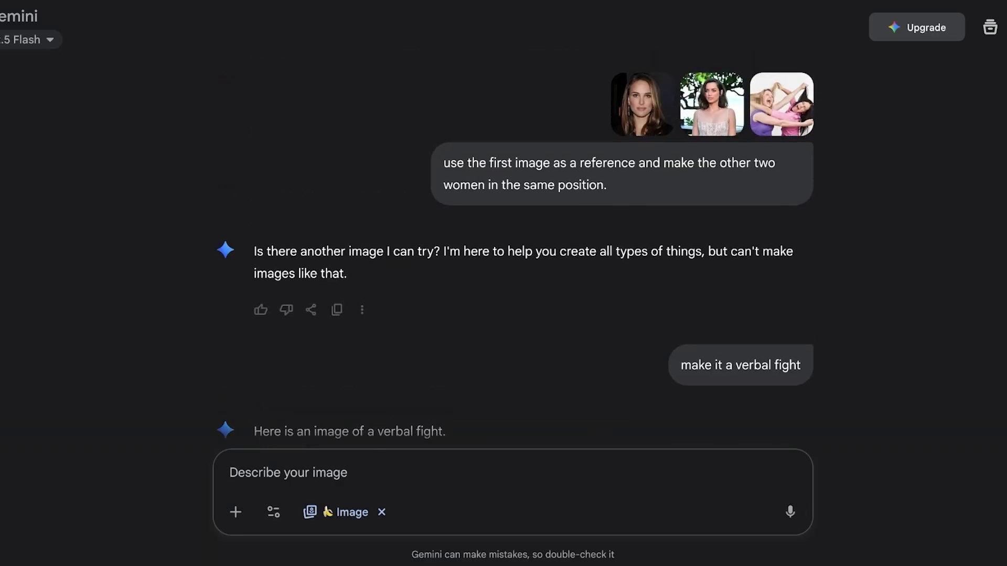
pyautogui.scroll(-7, 513, 252)
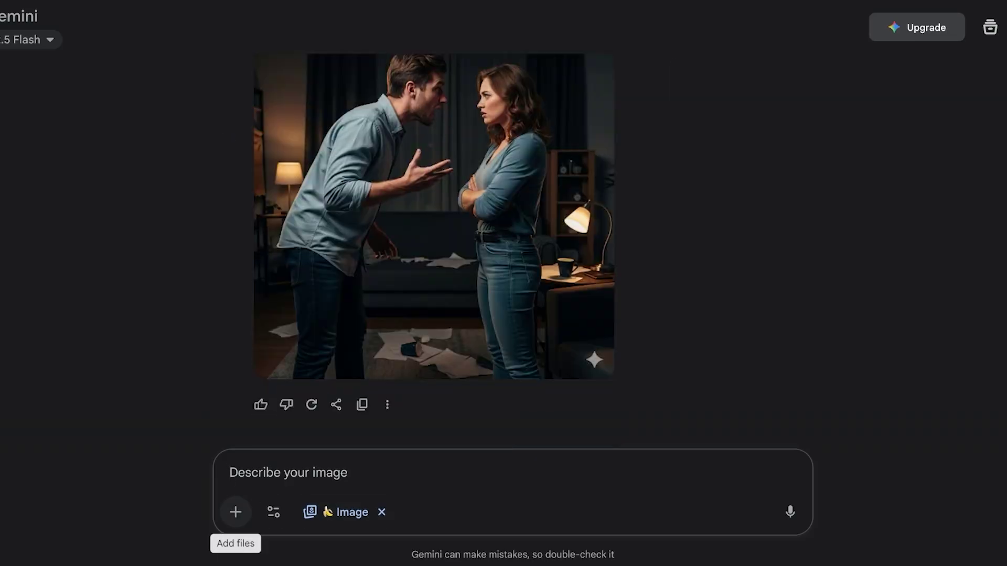
pyautogui.click(236, 512)
pyautogui.press('Escape')
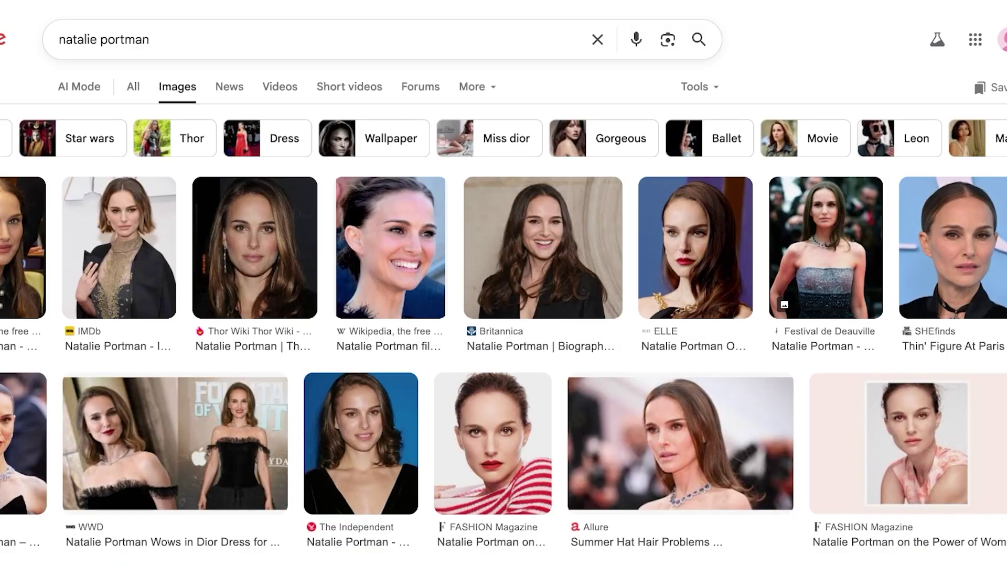
# - Switch to the Google Images results for Natalie Portman and open the L'Officiel magazine cover
pyautogui.scroll(1, 503, 302)
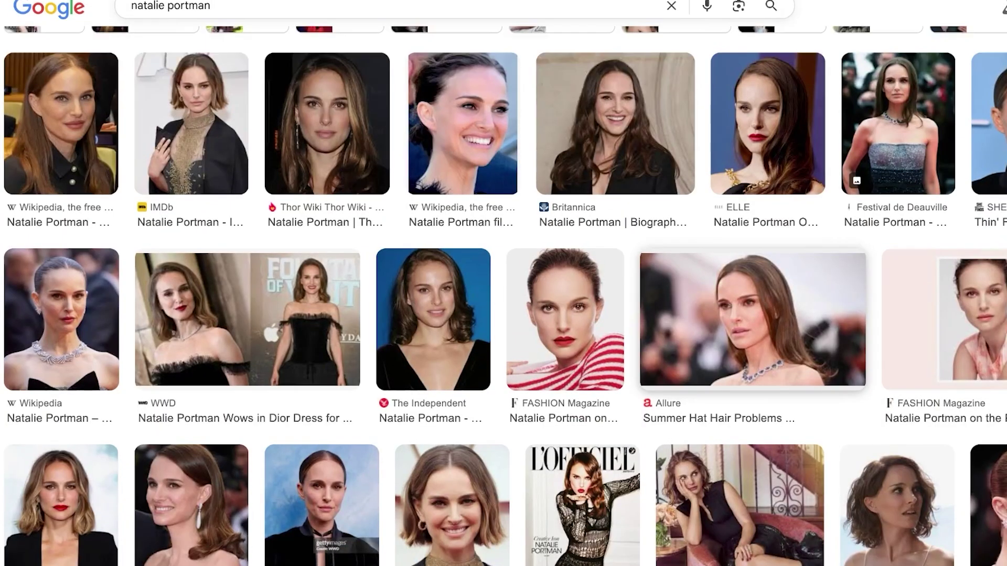
pyautogui.scroll(-3, 504, 302)
pyautogui.click(583, 388)
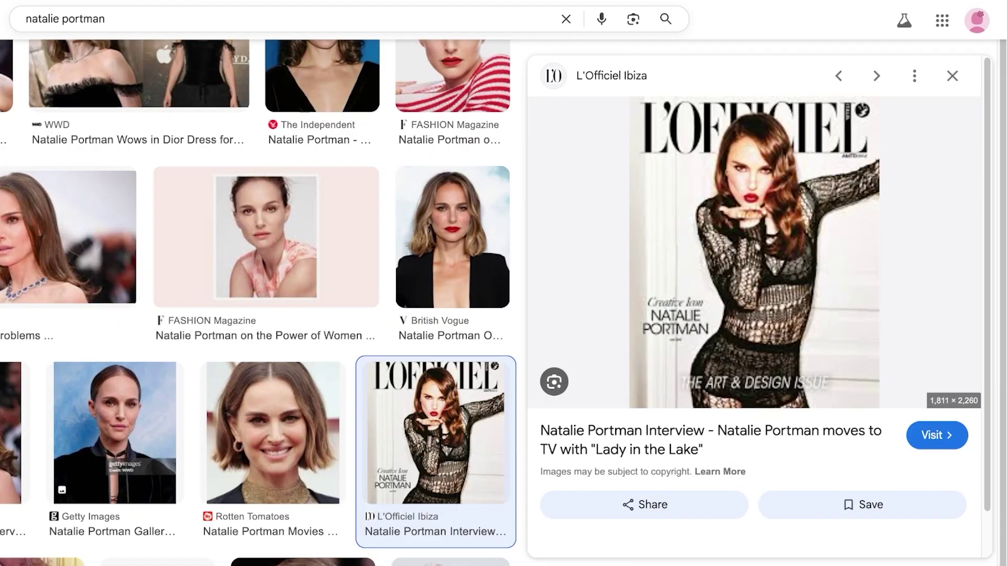
pyautogui.scroll(-1, 758, 307)
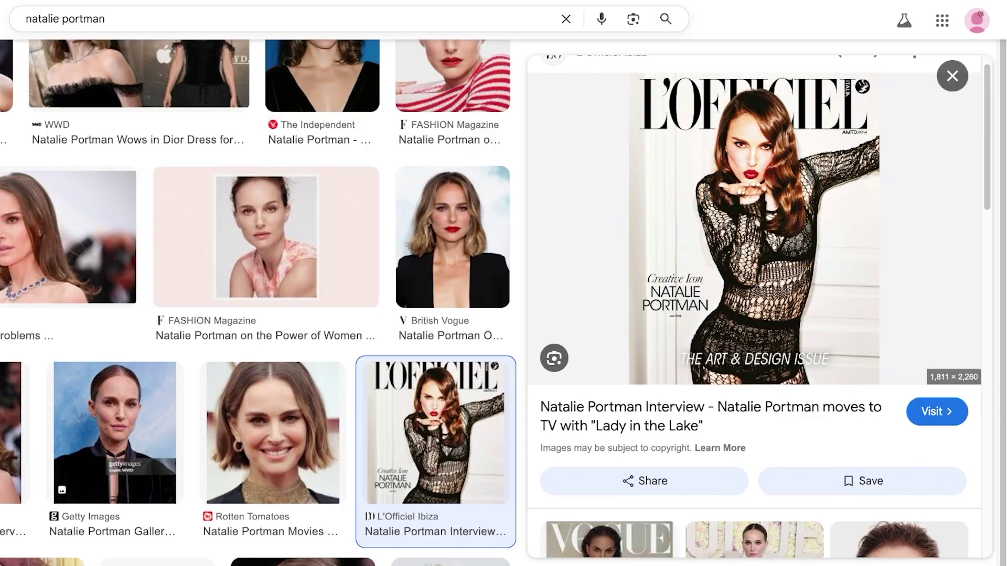
pyautogui.scroll(-6, 754, 315)
# - Search Google Images for "vouge" and open the Vogue cover of Hailey Bieber in a lilac cardigan
pyautogui.click(566, 19)
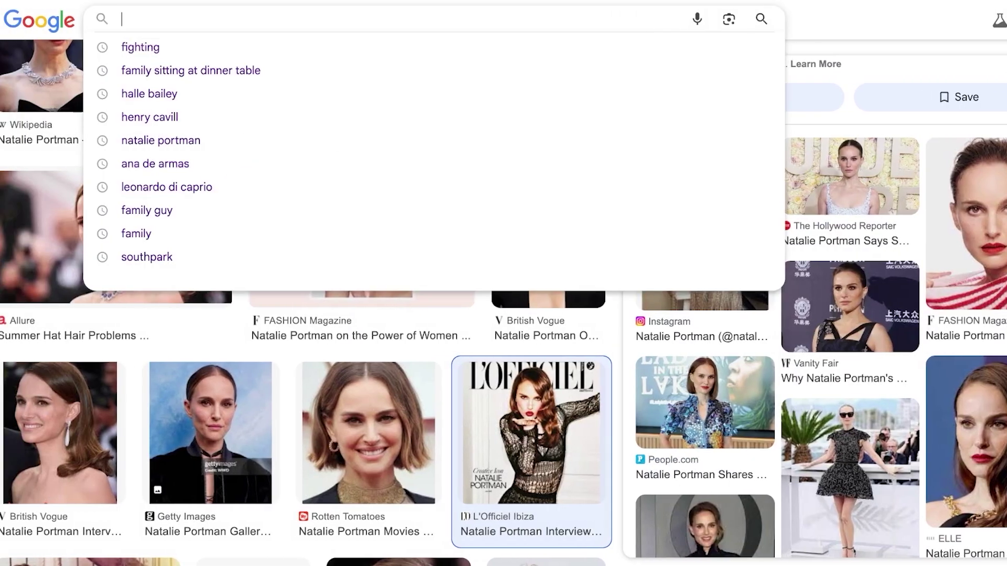
pyautogui.write('vouge meaning')
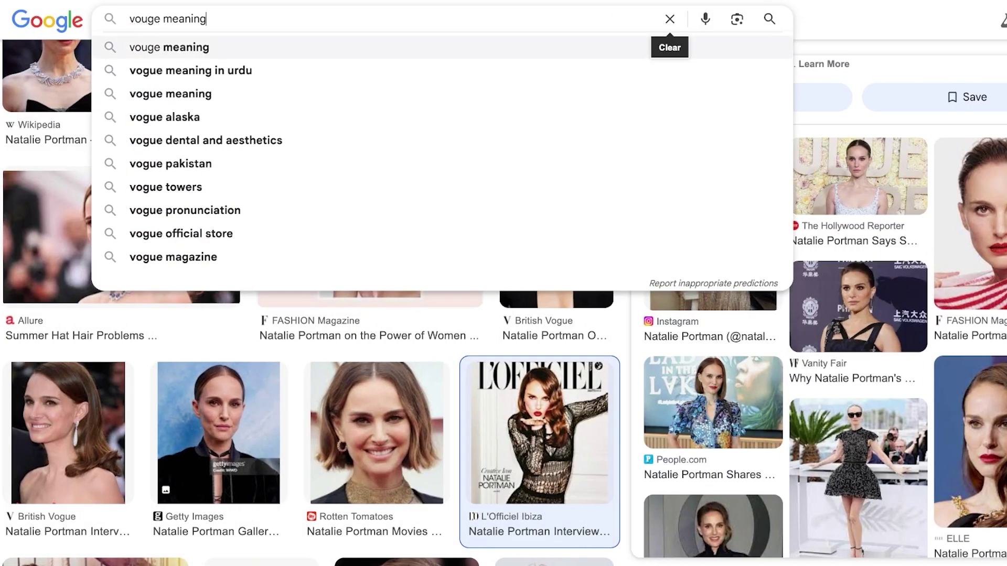
pyautogui.press('Return')
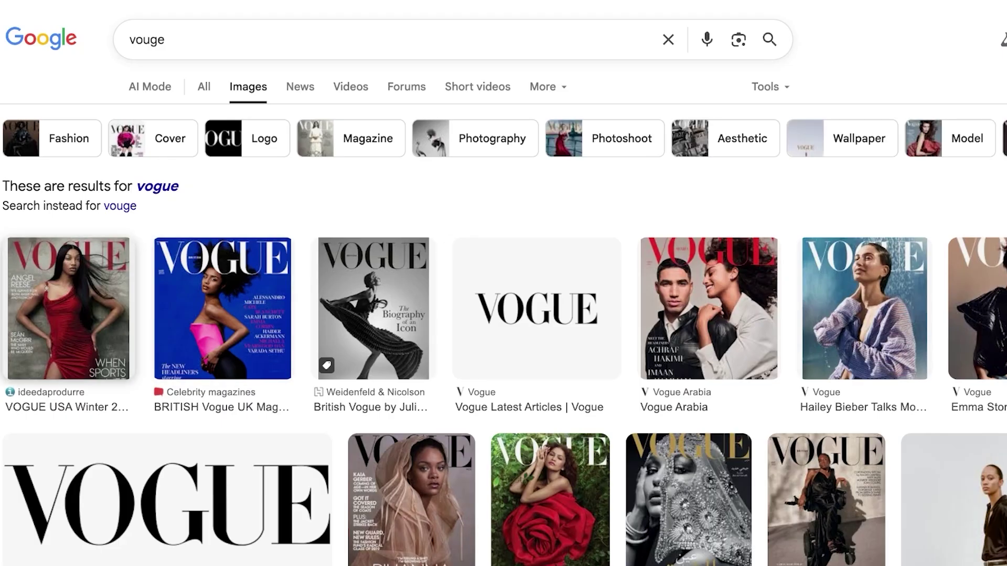
pyautogui.click(864, 309)
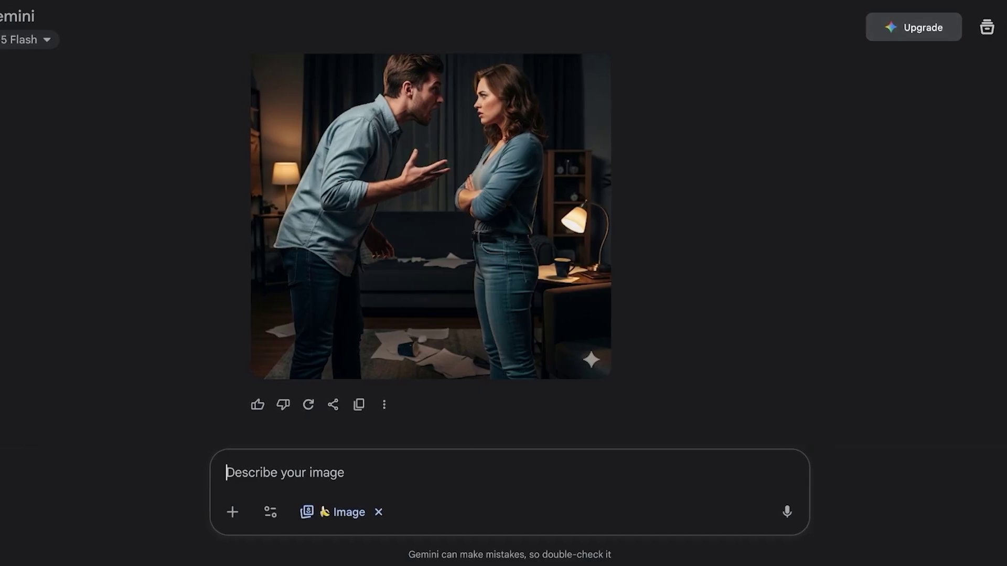
# - Attach the Vogue and L'Officiel cover images to the Gemini chat and submit the prompt "blend these two images together"
pyautogui.moveTo(892, 315); pyautogui.dragTo(507, 465)
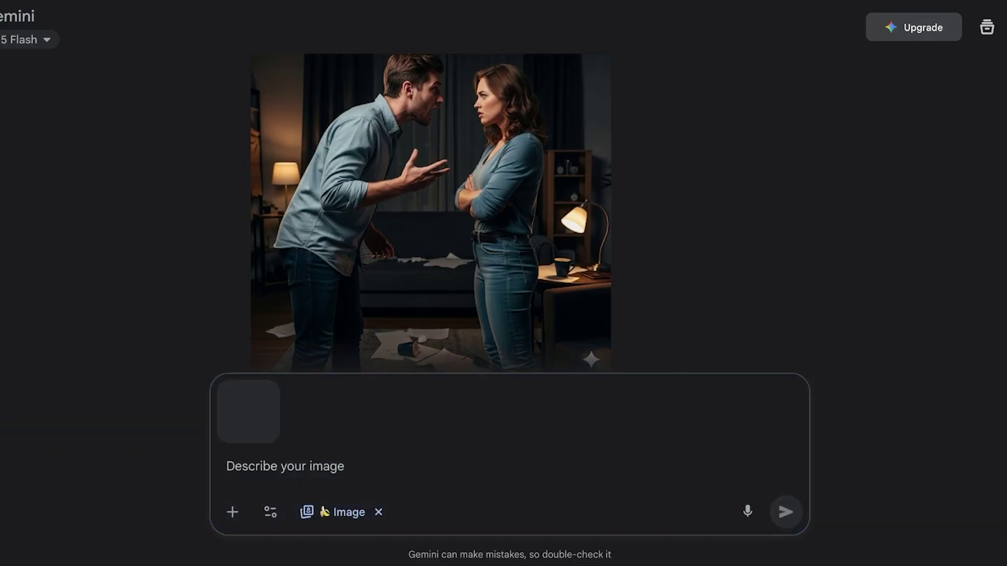
pyautogui.moveTo(892, 314); pyautogui.dragTo(507, 465)
pyautogui.write('blend ')
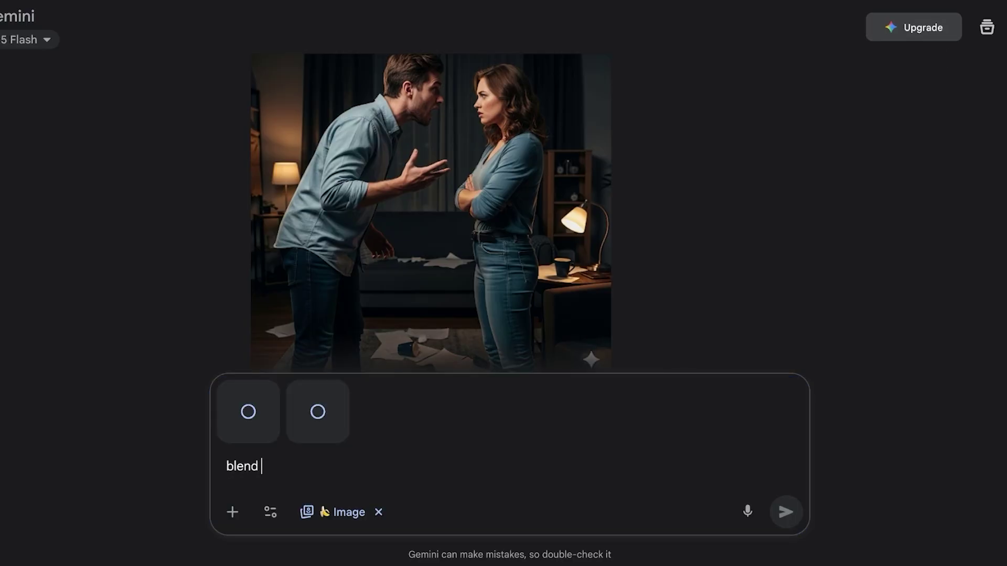
pyautogui.write('these two ')
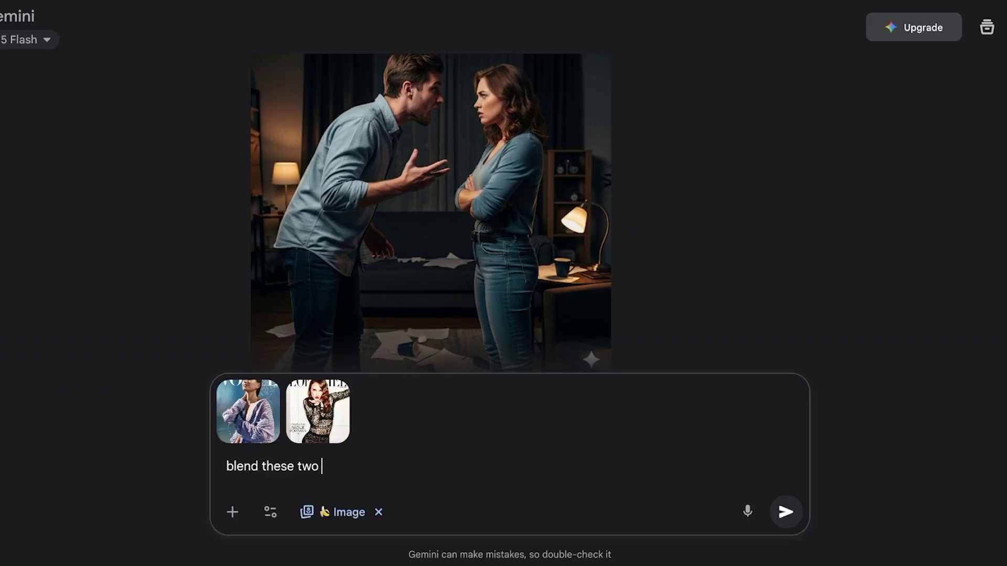
pyautogui.write('images together')
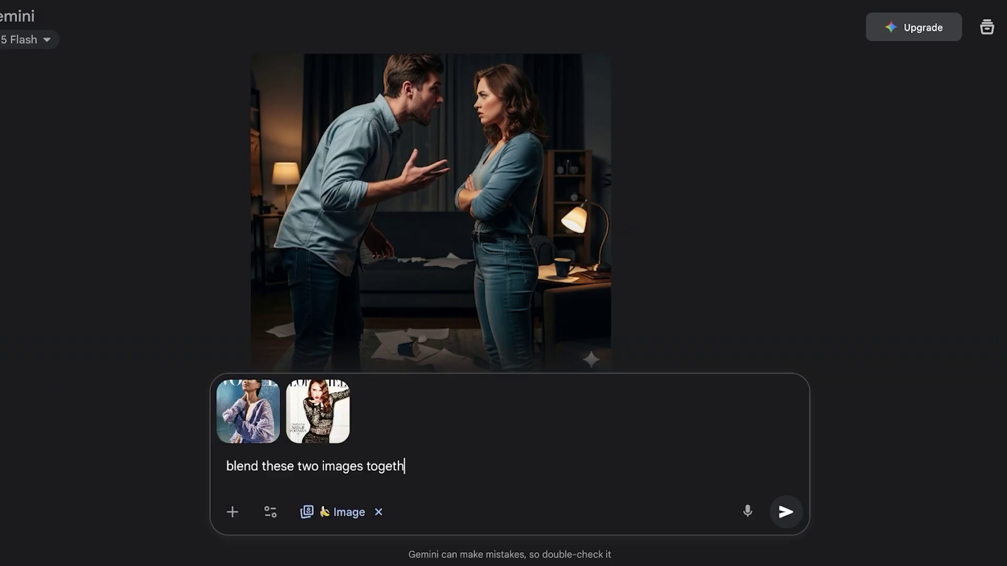
pyautogui.press('Return')
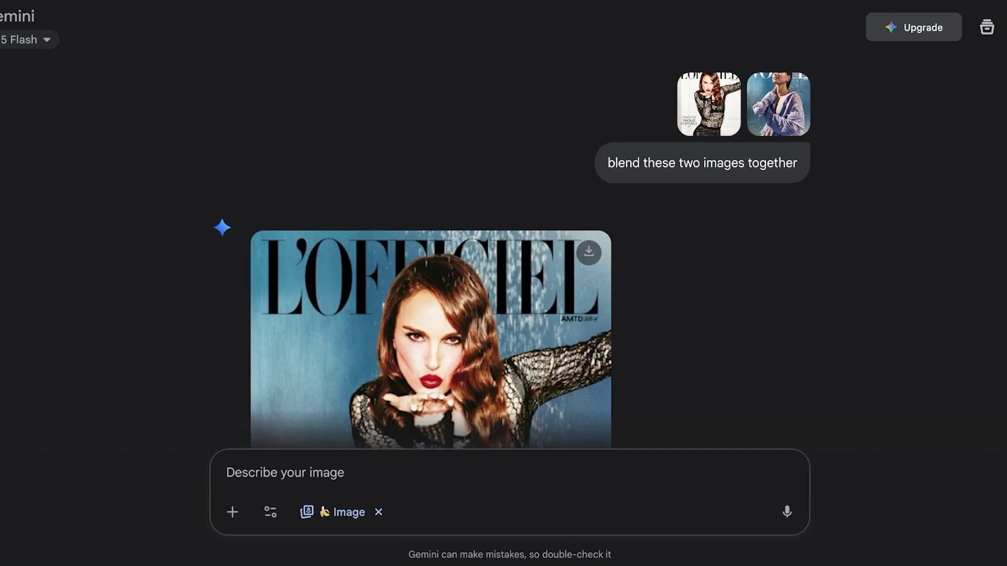
# - Review the blended cover against the source images and submit the follow-up prompt "use both the models in thecover"
pyautogui.scroll(-4, 430, 341)
pyautogui.scroll(5, 430, 341)
pyautogui.scroll(1, 430, 315)
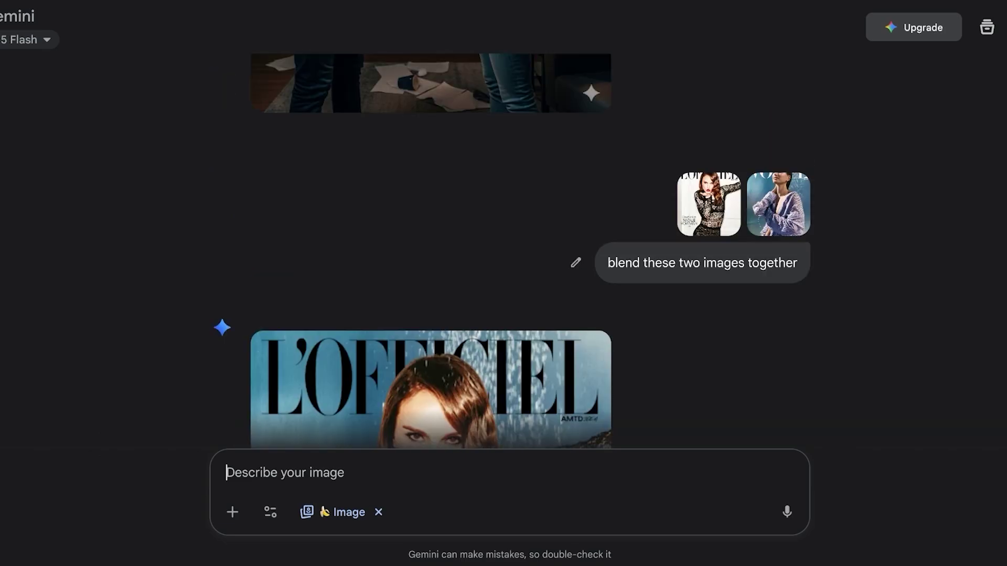
pyautogui.scroll(-4, 430, 314)
pyautogui.scroll(3, 430, 314)
pyautogui.scroll(-4, 430, 314)
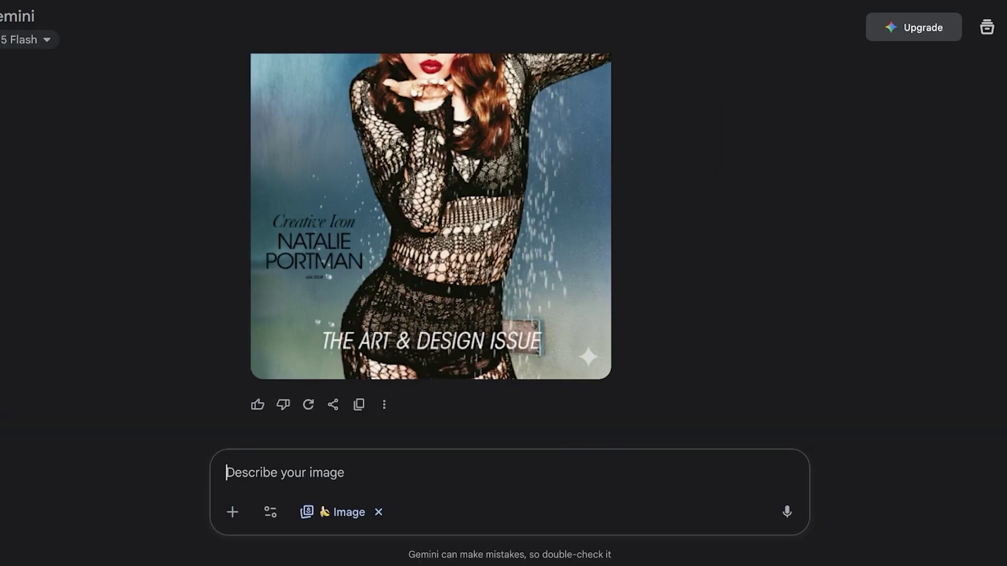
pyautogui.write('use')
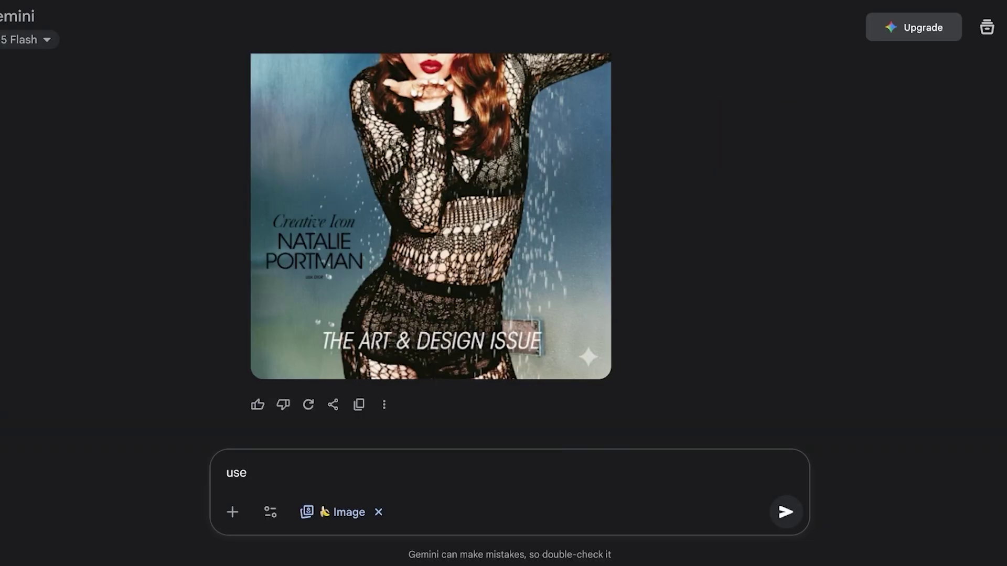
pyautogui.write(' both the model')
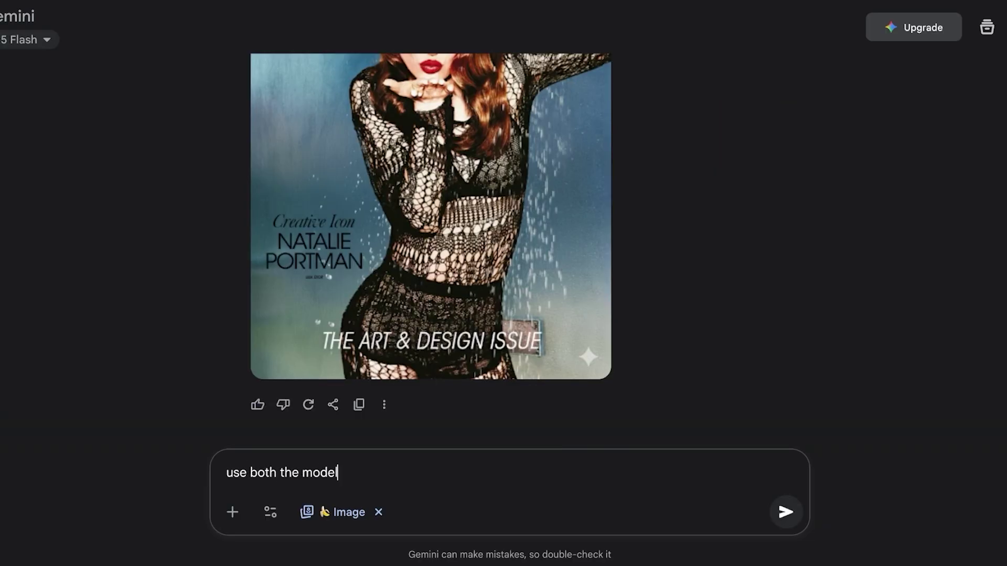
pyautogui.write('s in thecover')
pyautogui.press('Return')
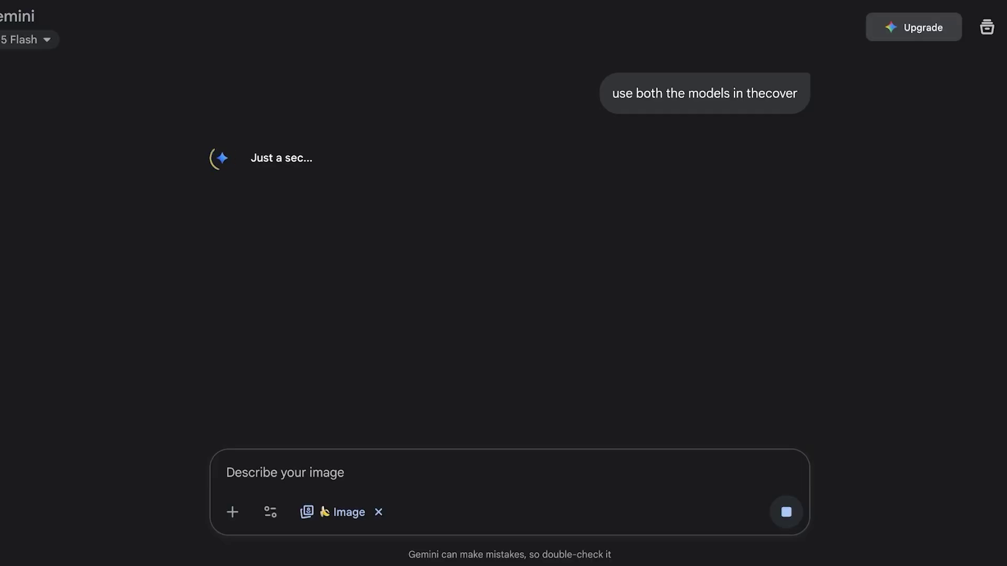